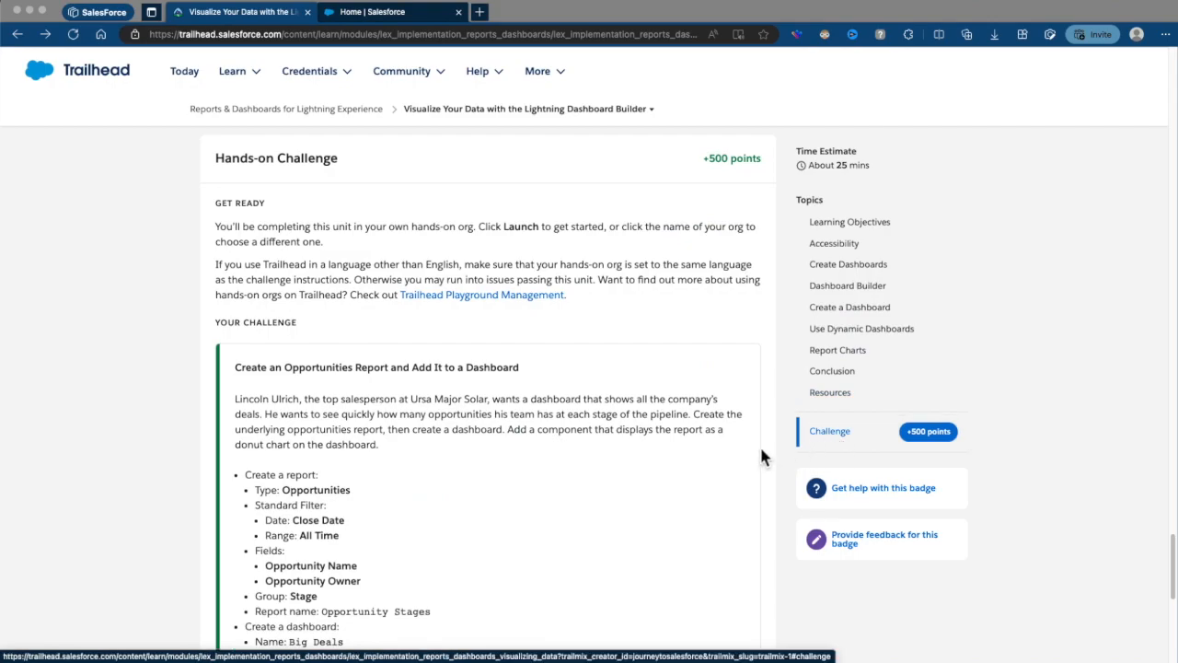
Show the Trailhead challenge and the Salesforce home page in split screen, with the report and dashboard requirements in view
{"action": "scroll", "coordinate": [653, 445], "scroll_direction": "down", "scroll_amount": 2}
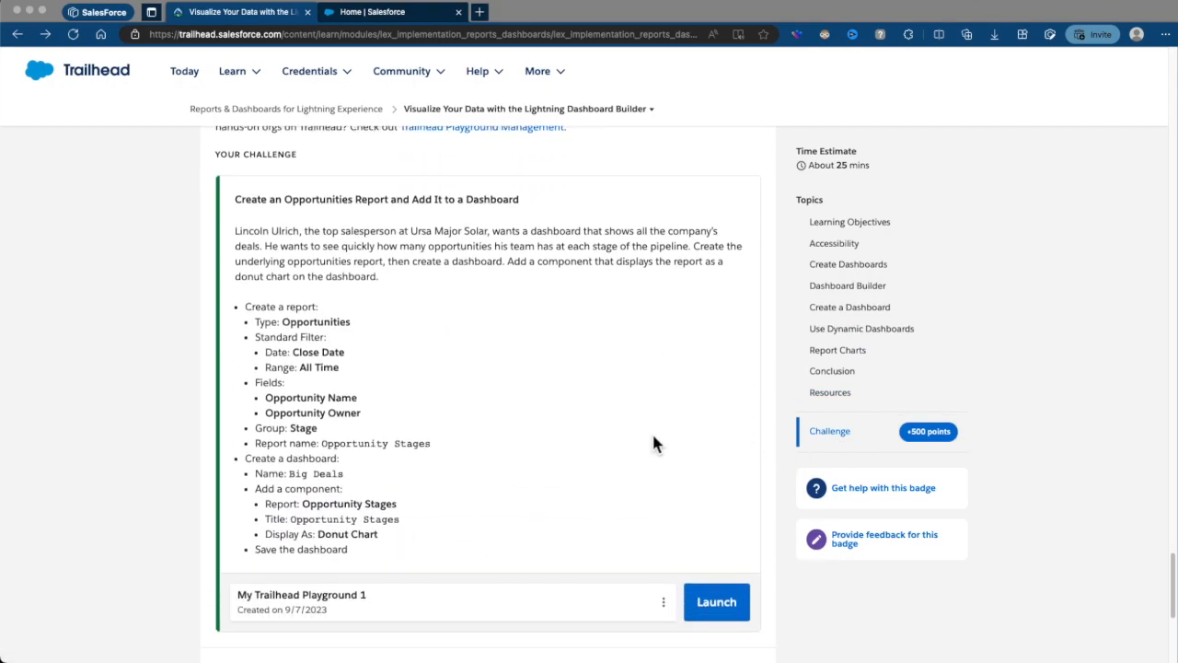
{"action": "left_click", "coordinate": [938, 35]}
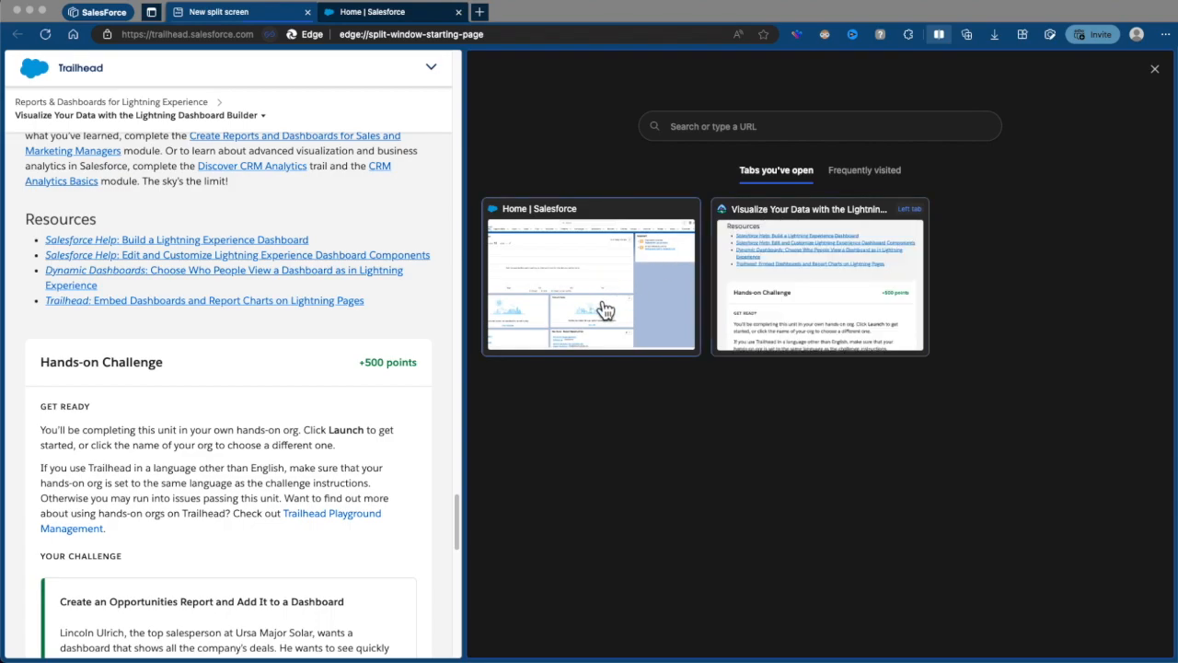
{"action": "left_click", "coordinate": [602, 311]}
{"action": "scroll", "coordinate": [320, 425], "scroll_direction": "down", "scroll_amount": 2}
{"action": "scroll", "coordinate": [320, 425], "scroll_direction": "down", "scroll_amount": 10}
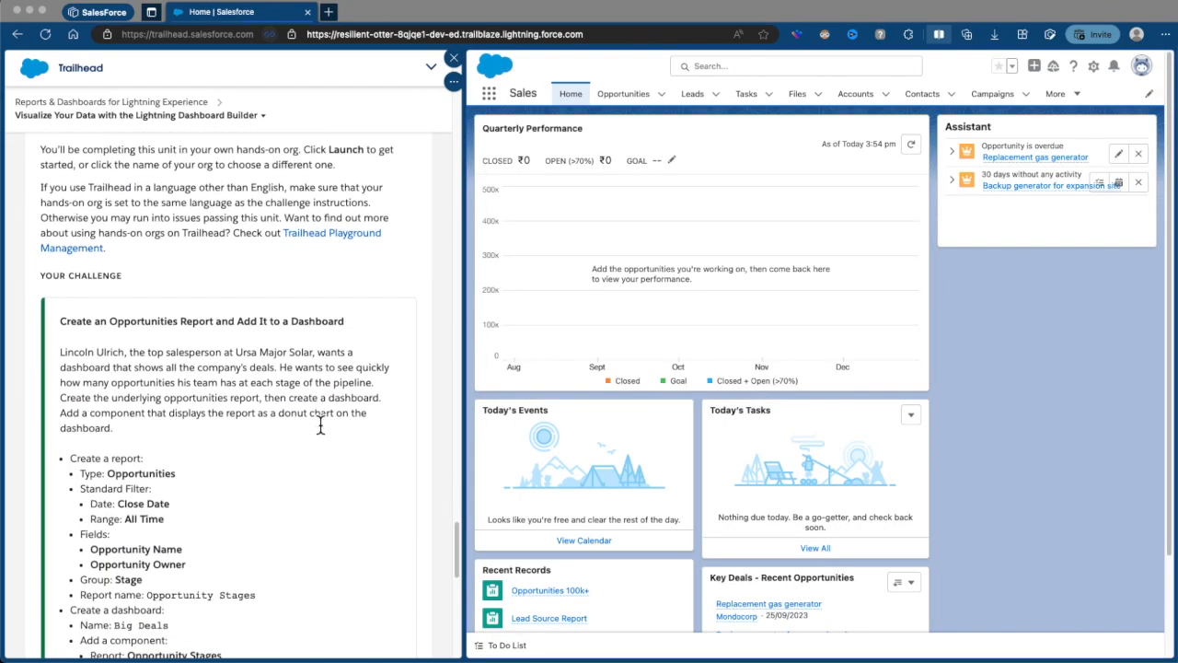
{"action": "scroll", "coordinate": [321, 425], "scroll_direction": "down", "scroll_amount": 1}
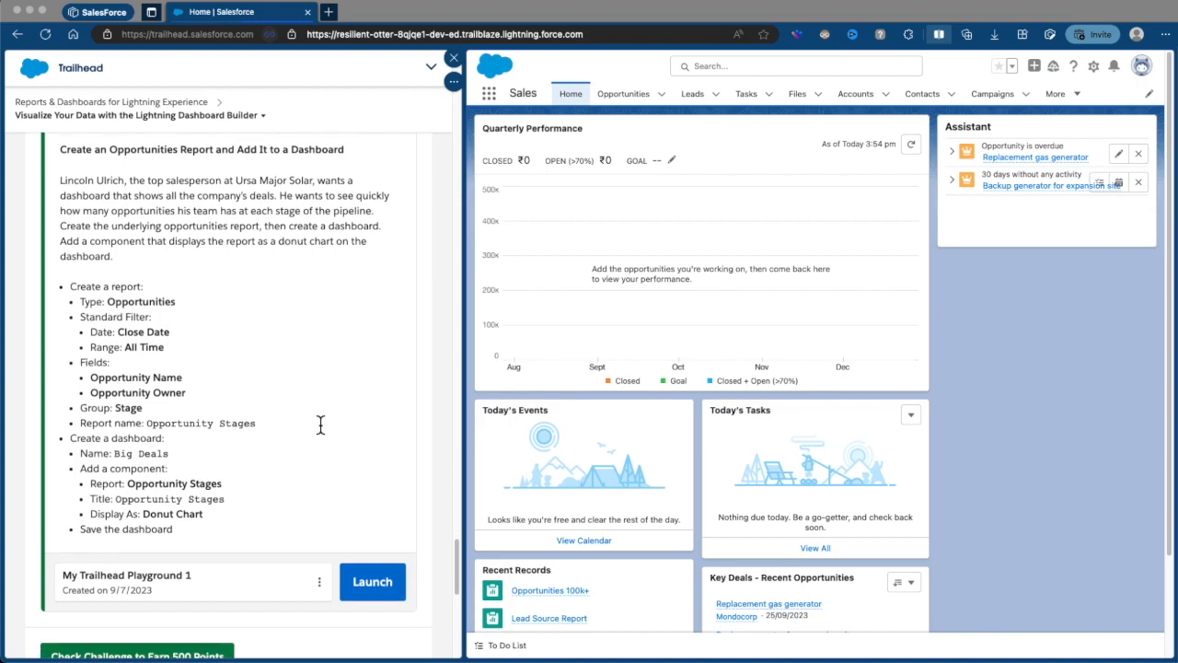
{"action": "left_click_drag", "start_coordinate": [61, 150], "coordinate": [338, 164]}
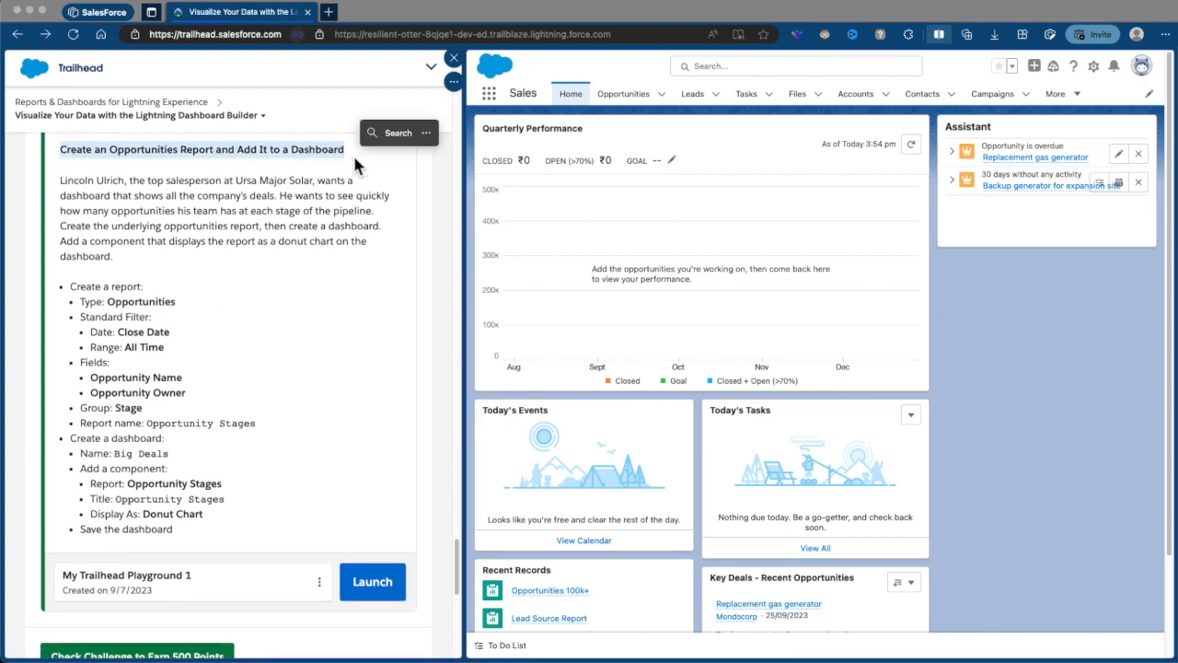
{"action": "left_click", "coordinate": [350, 153]}
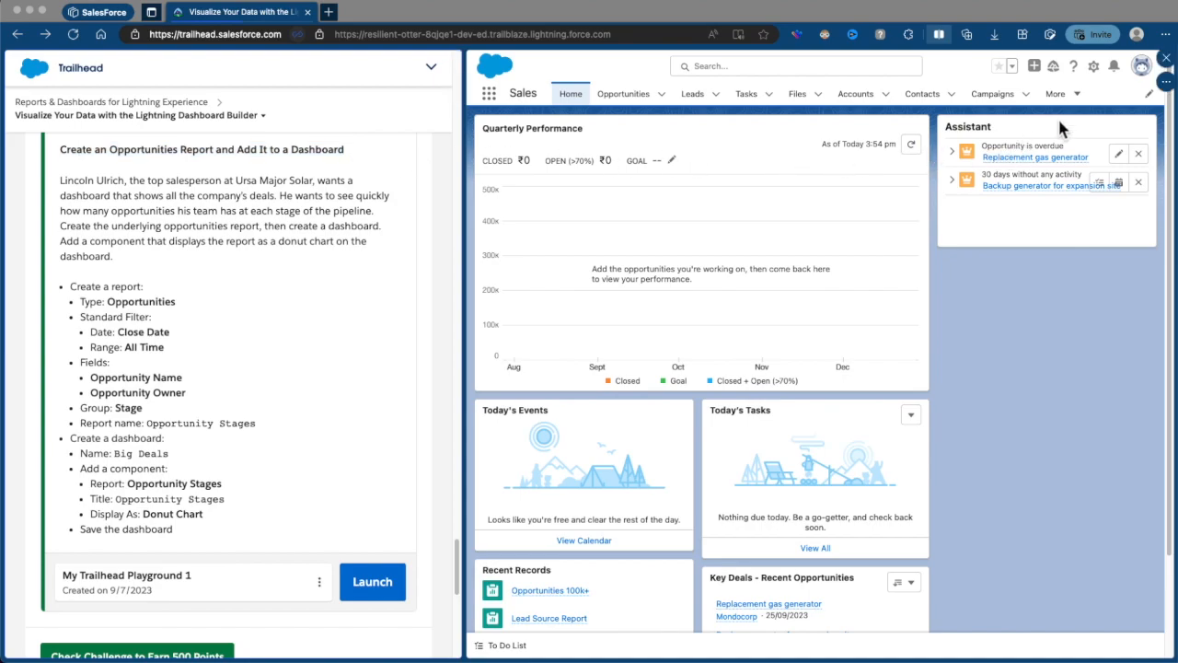
Start a new Salesforce report using the standard Opportunities report type
{"action": "left_click", "coordinate": [1077, 96]}
{"action": "left_click", "coordinate": [1050, 142]}
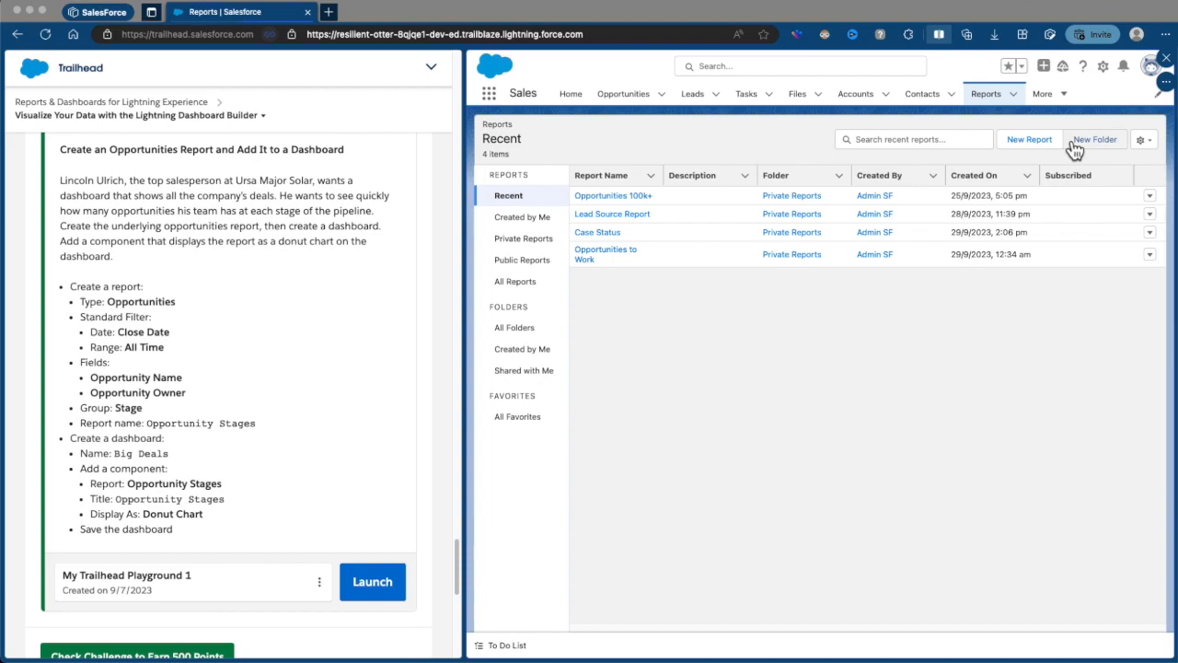
{"action": "left_click", "coordinate": [1031, 140]}
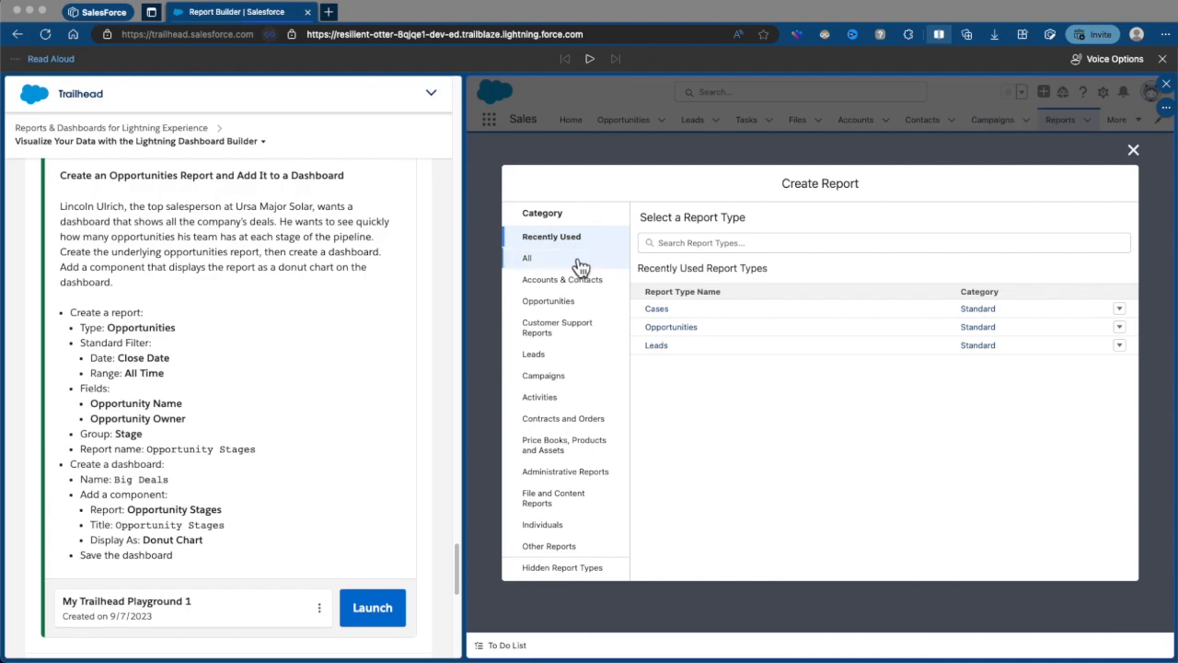
{"action": "left_click", "coordinate": [553, 307]}
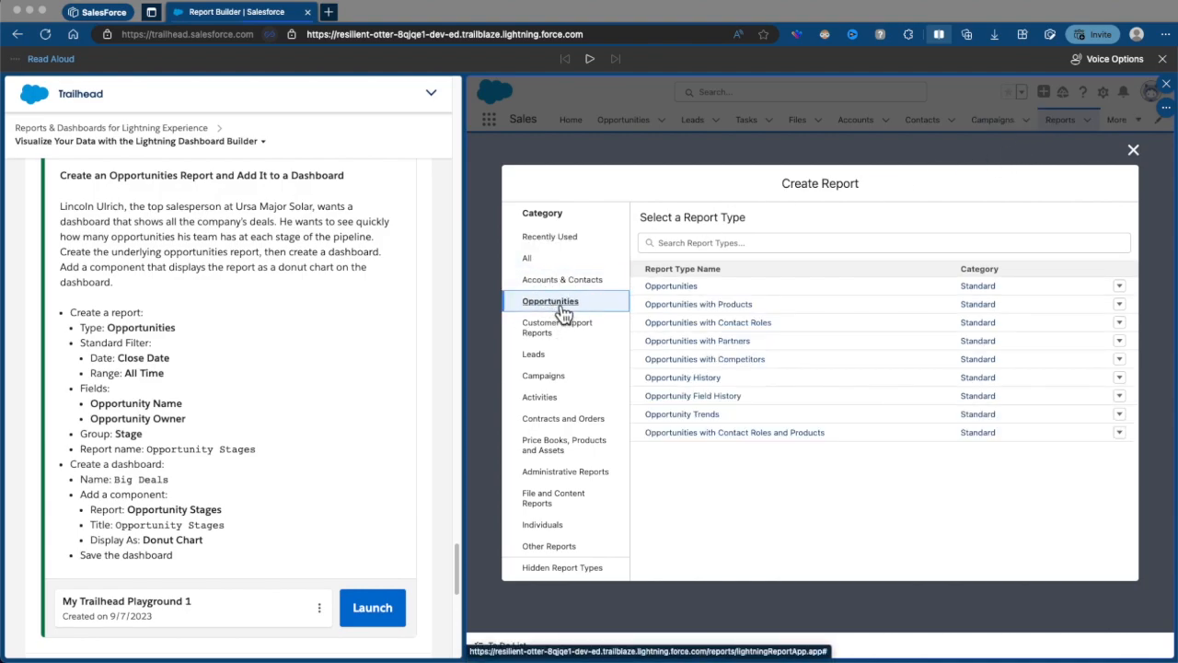
{"action": "left_click", "coordinate": [674, 293]}
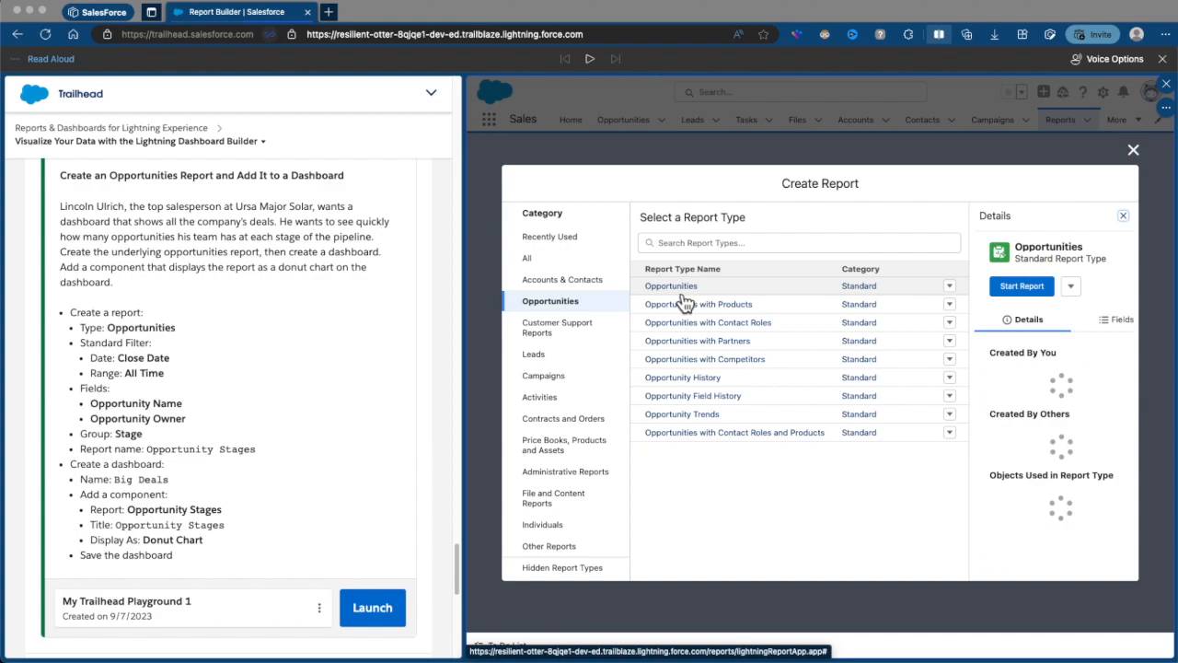
{"action": "left_click", "coordinate": [1010, 287]}
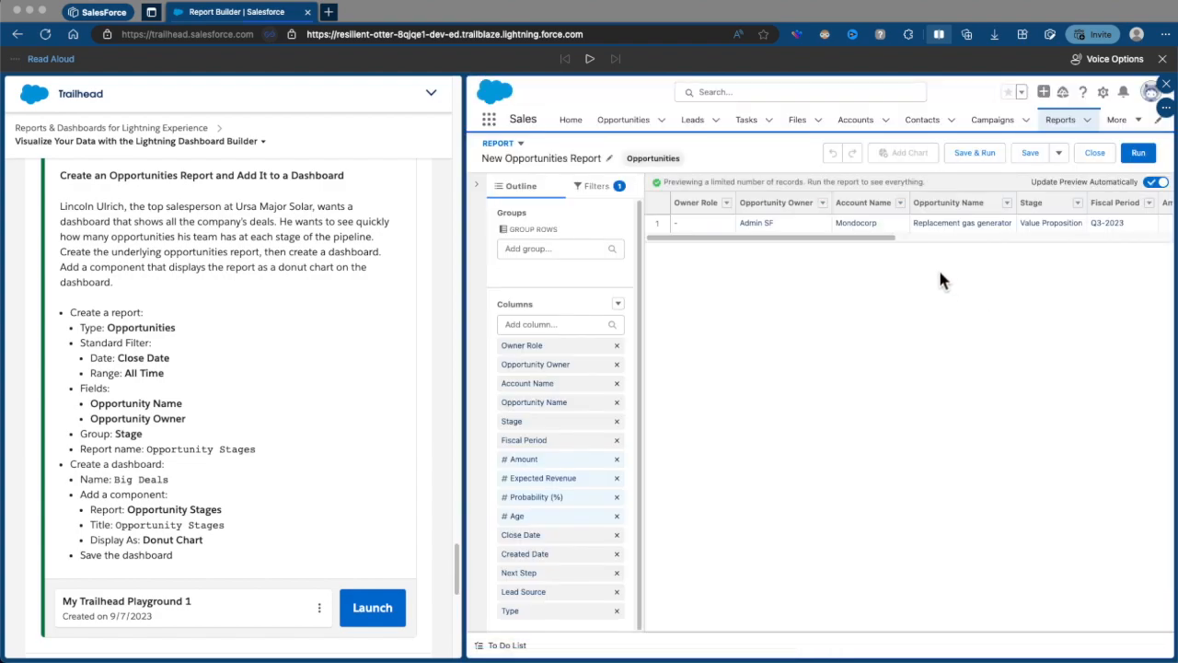
Set the report's Close Date filter to the All Time range and apply it
{"action": "left_click", "coordinate": [603, 193]}
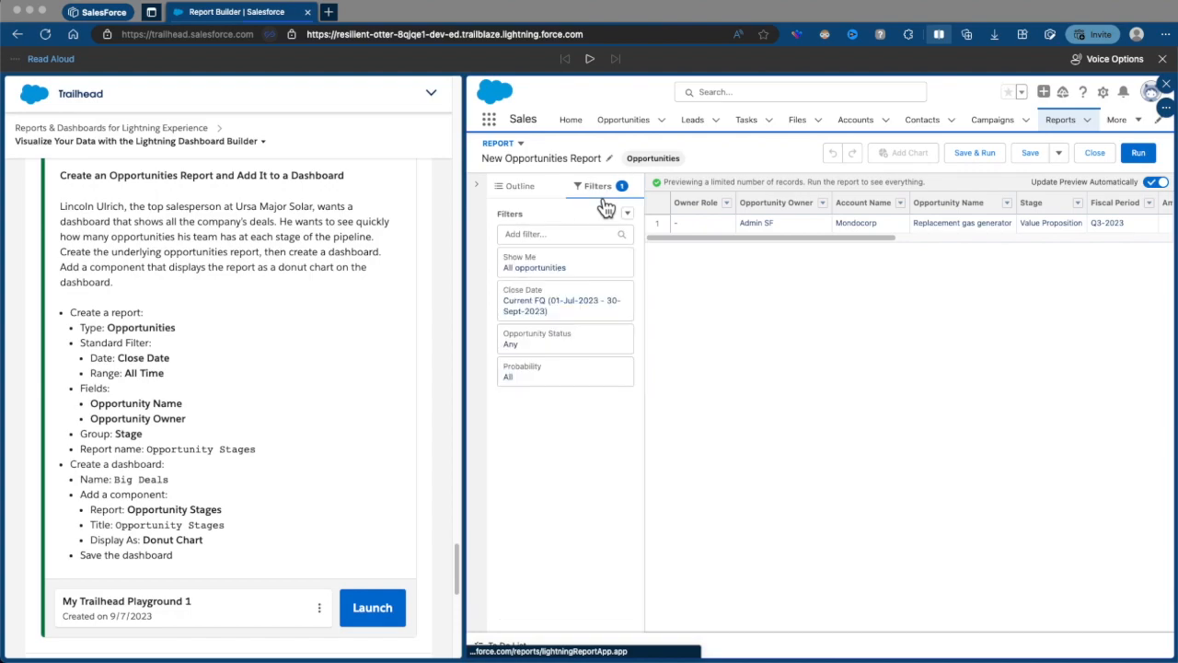
{"action": "left_click", "coordinate": [579, 309]}
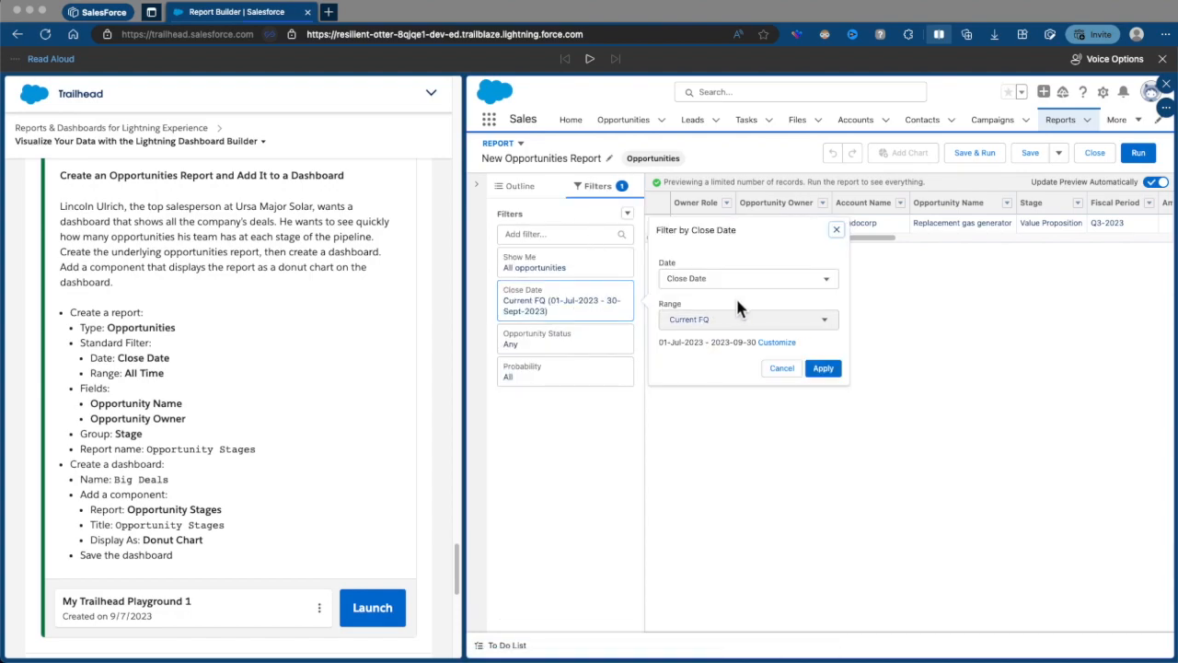
{"action": "left_click", "coordinate": [755, 323]}
{"action": "left_click", "coordinate": [750, 349]}
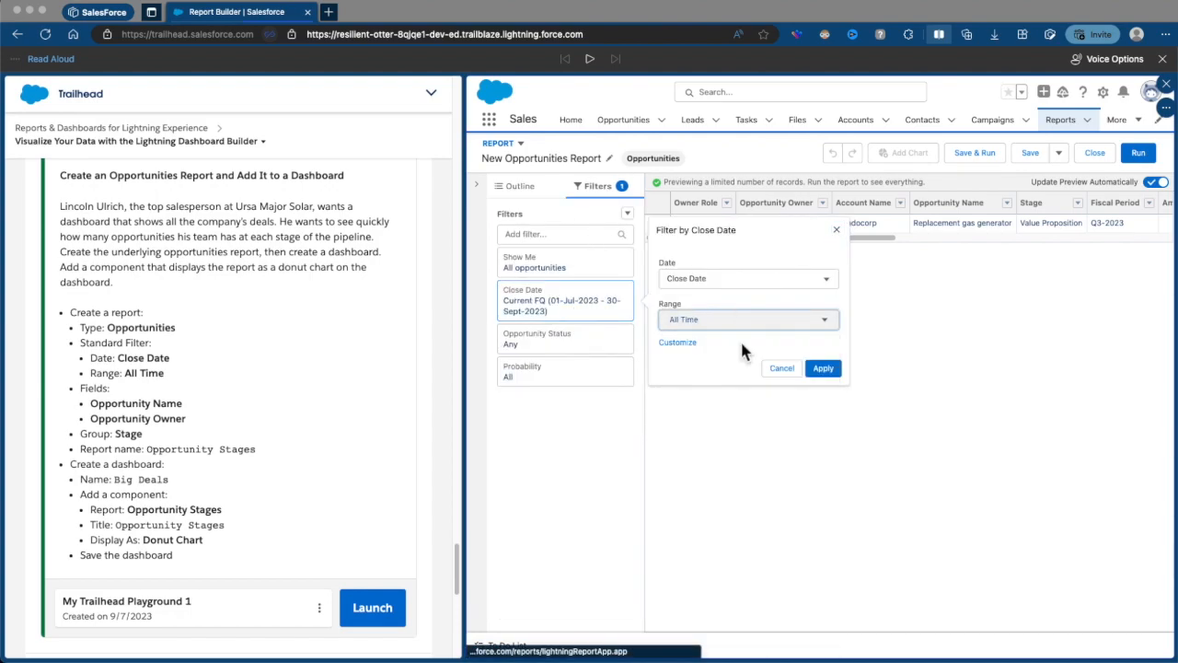
{"action": "left_click", "coordinate": [823, 369]}
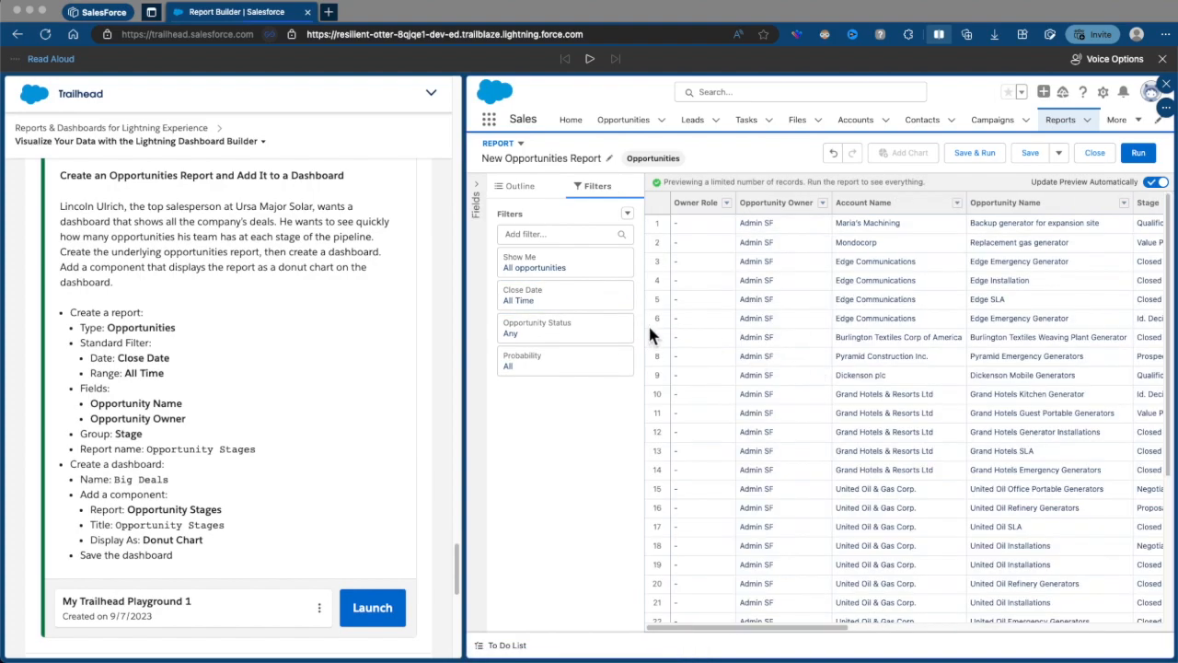
Check the report outline's columns against the challenge's required fields, Opportunity Name and Opportunity Owner
{"action": "left_click", "coordinate": [539, 197]}
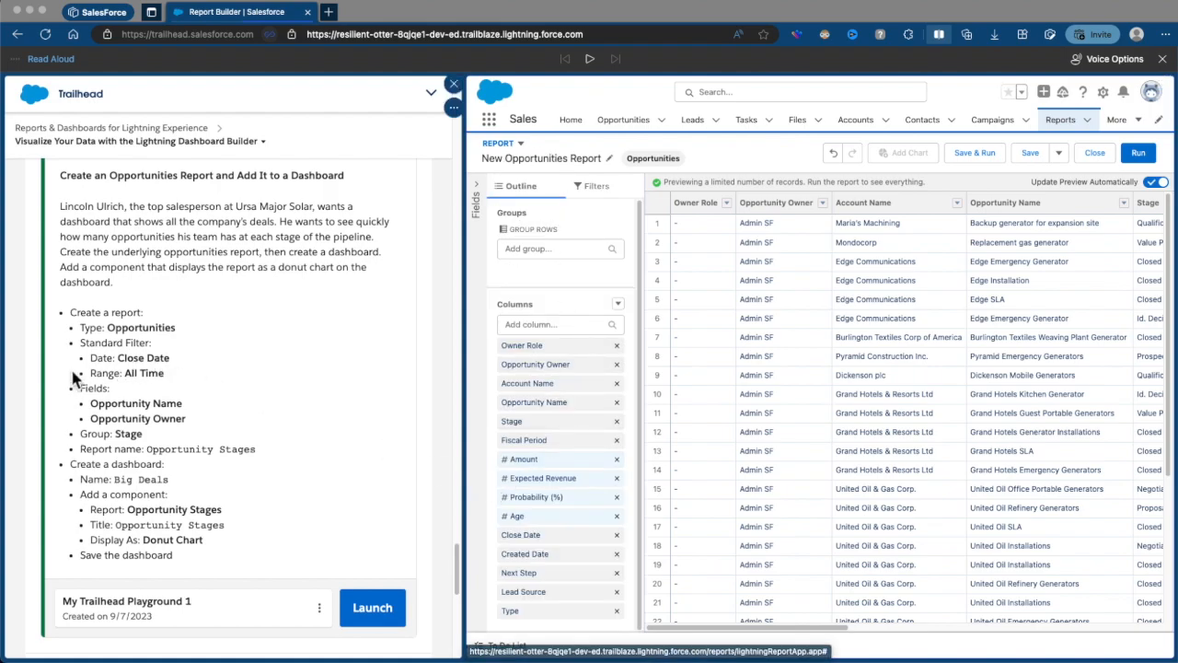
{"action": "left_click_drag", "start_coordinate": [93, 412], "coordinate": [93, 379]}
{"action": "left_click", "coordinate": [98, 384]}
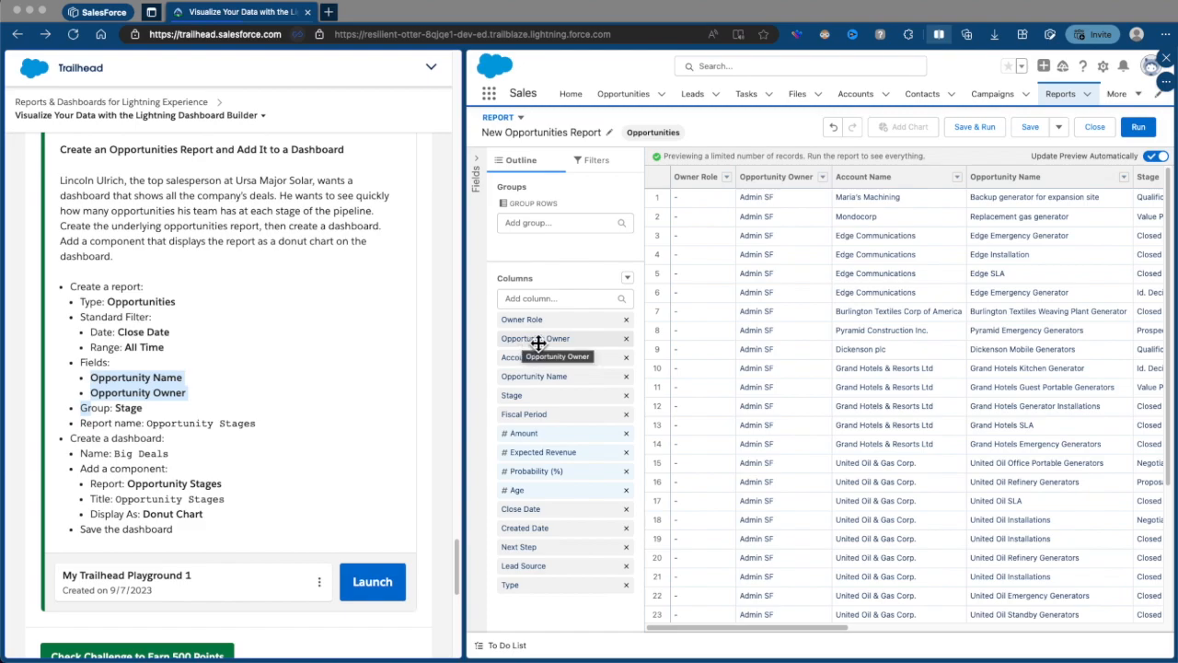
{"action": "left_click", "coordinate": [342, 394]}
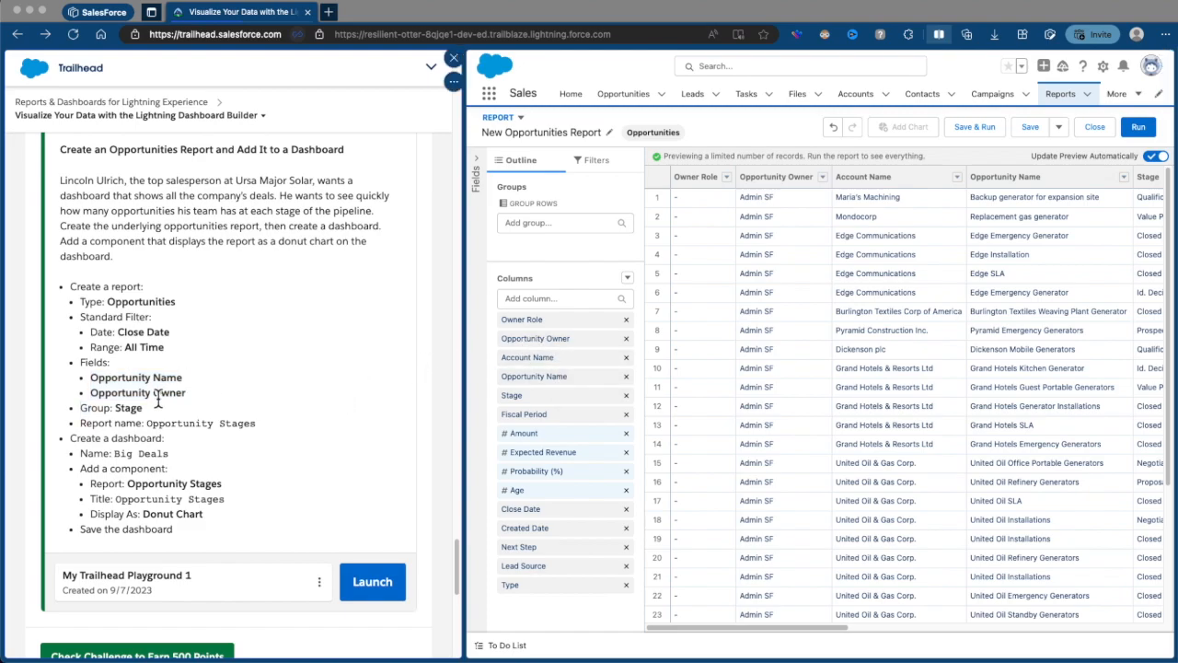
Group the report rows by Stage, as the challenge requires
{"action": "left_click_drag", "start_coordinate": [77, 408], "coordinate": [143, 408]}
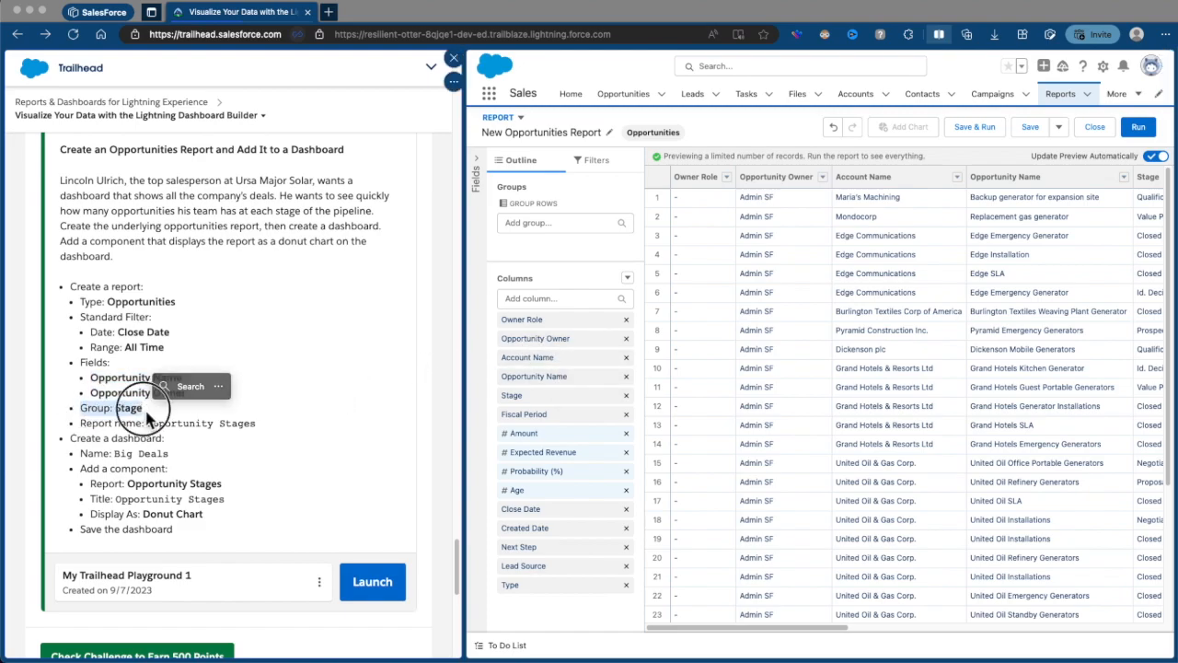
{"action": "left_click", "coordinate": [145, 417]}
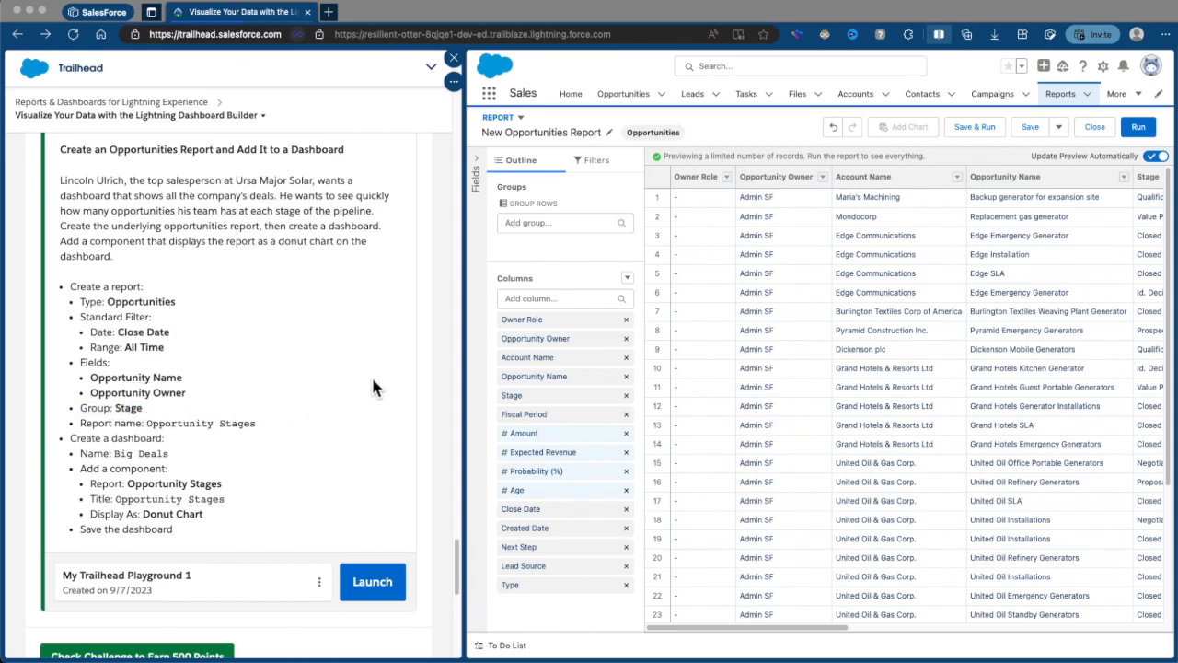
{"action": "key", "text": "ctrl+shift+u"}
{"action": "left_click", "coordinate": [553, 249]}
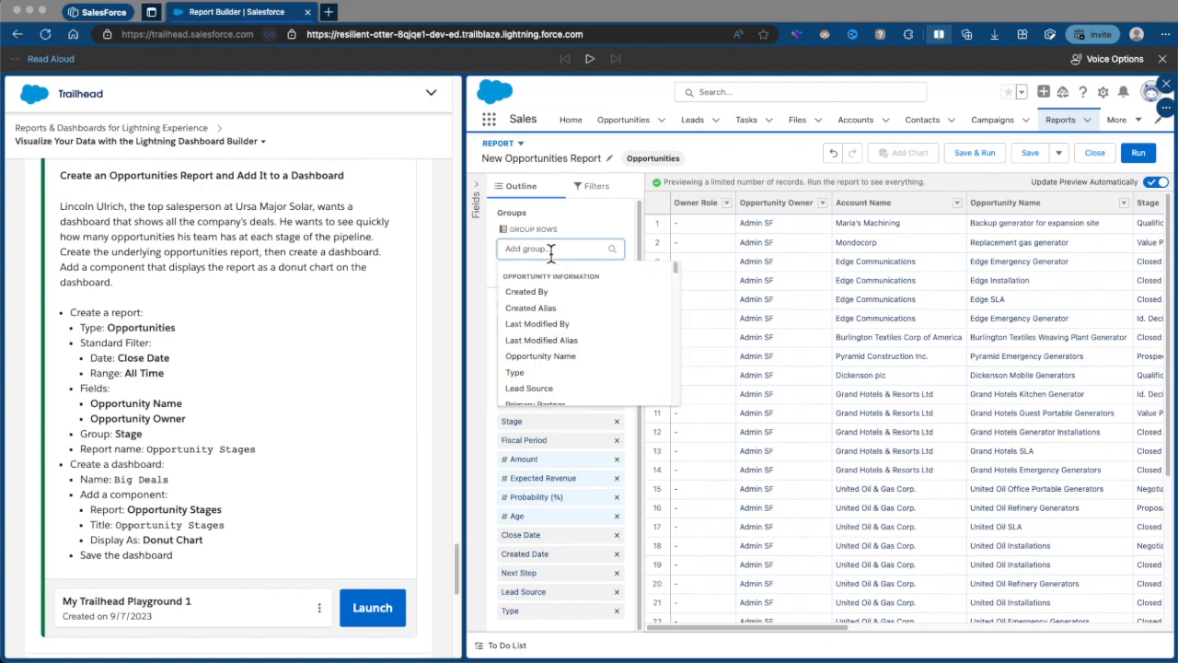
{"action": "type", "text": "sta"}
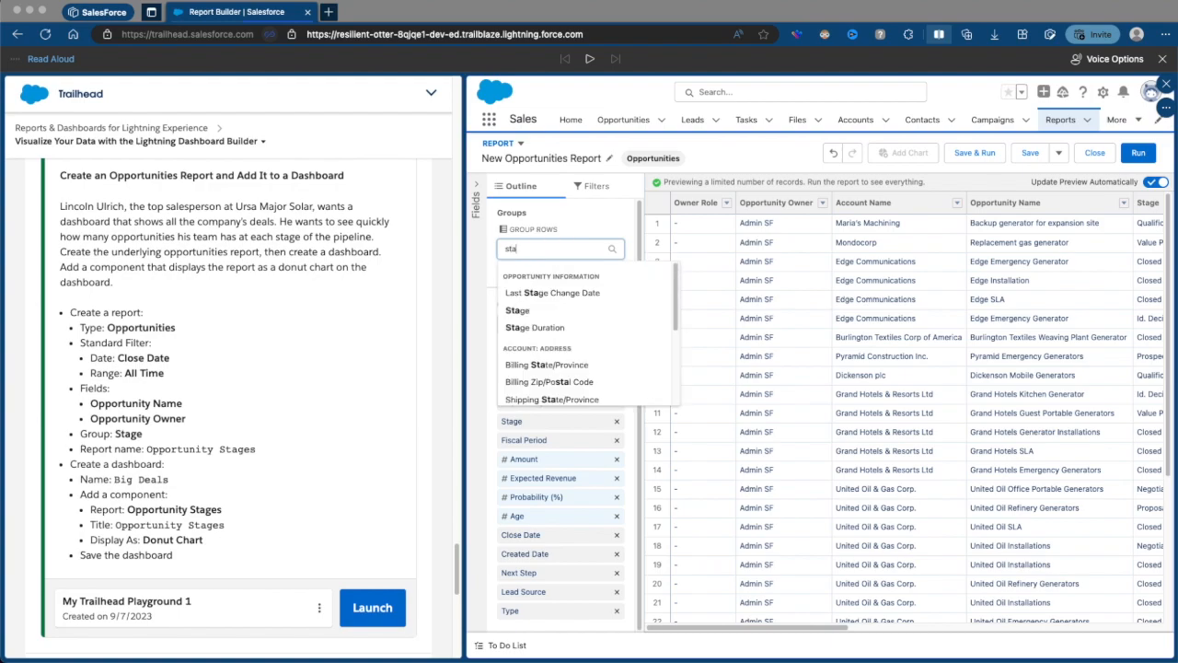
{"action": "type", "text": "ge"}
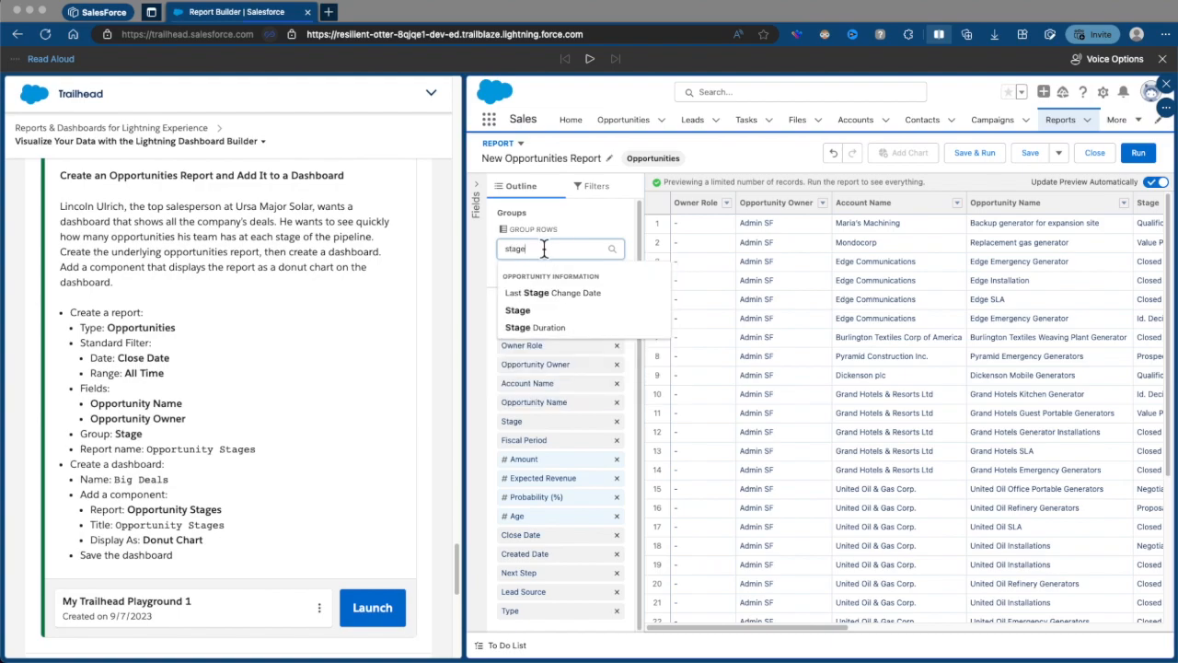
{"action": "left_click", "coordinate": [520, 311]}
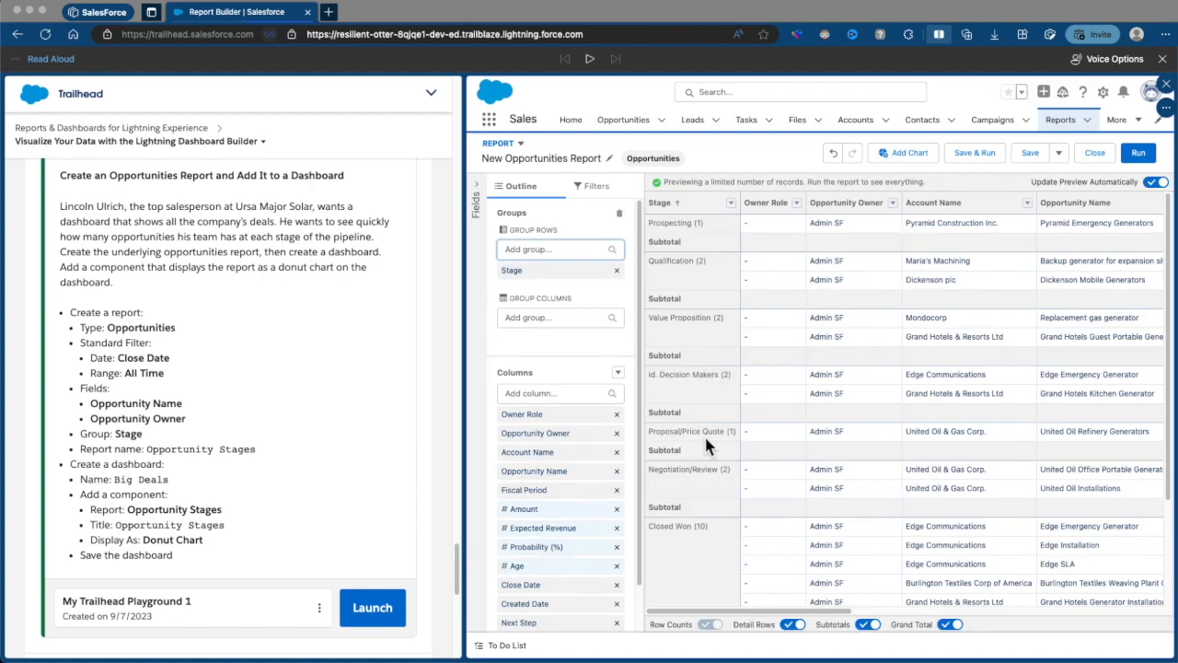
Save and close the report under the name Opportunity Stages, copied from the challenge instructions, in the Private Reports folder
{"action": "left_click_drag", "start_coordinate": [150, 453], "coordinate": [256, 427]}
{"action": "left_click", "coordinate": [165, 428]}
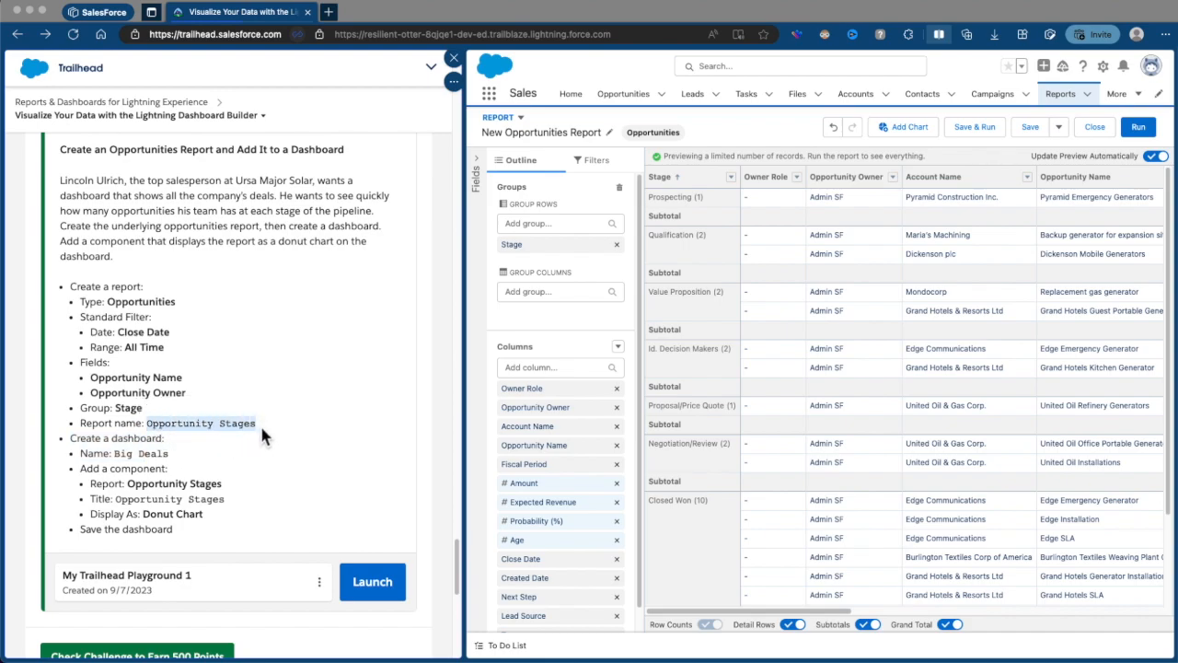
{"action": "right_click", "coordinate": [257, 425]}
{"action": "left_click", "coordinate": [317, 150]}
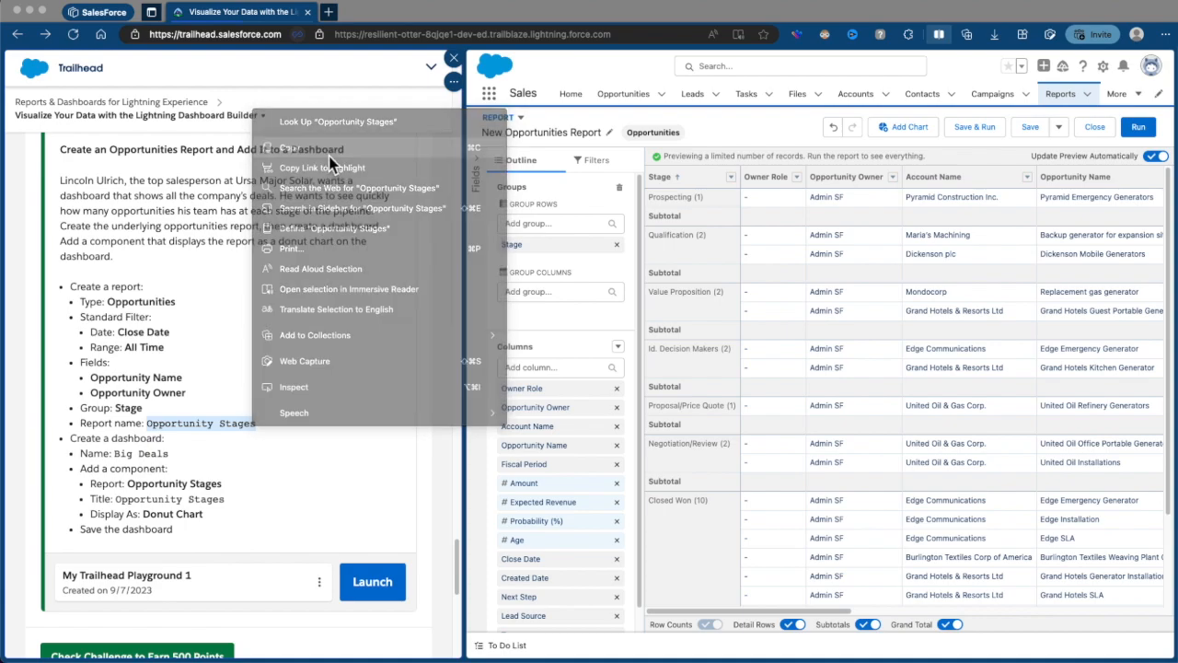
{"action": "left_click", "coordinate": [1041, 132]}
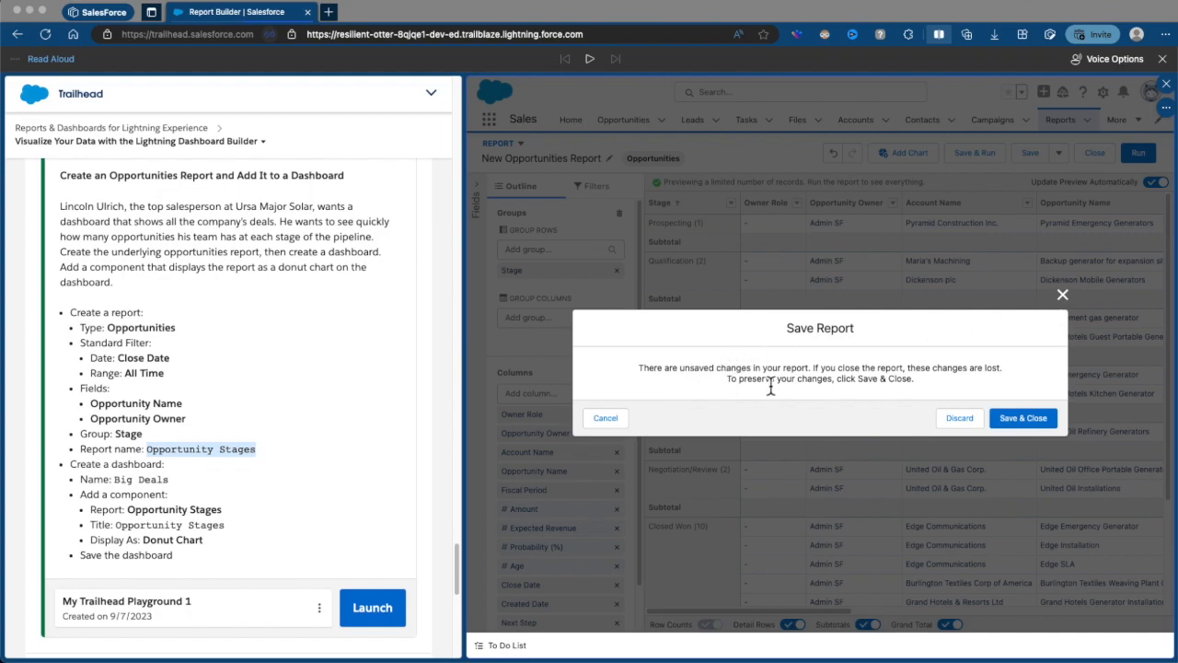
{"action": "left_click", "coordinate": [1003, 426]}
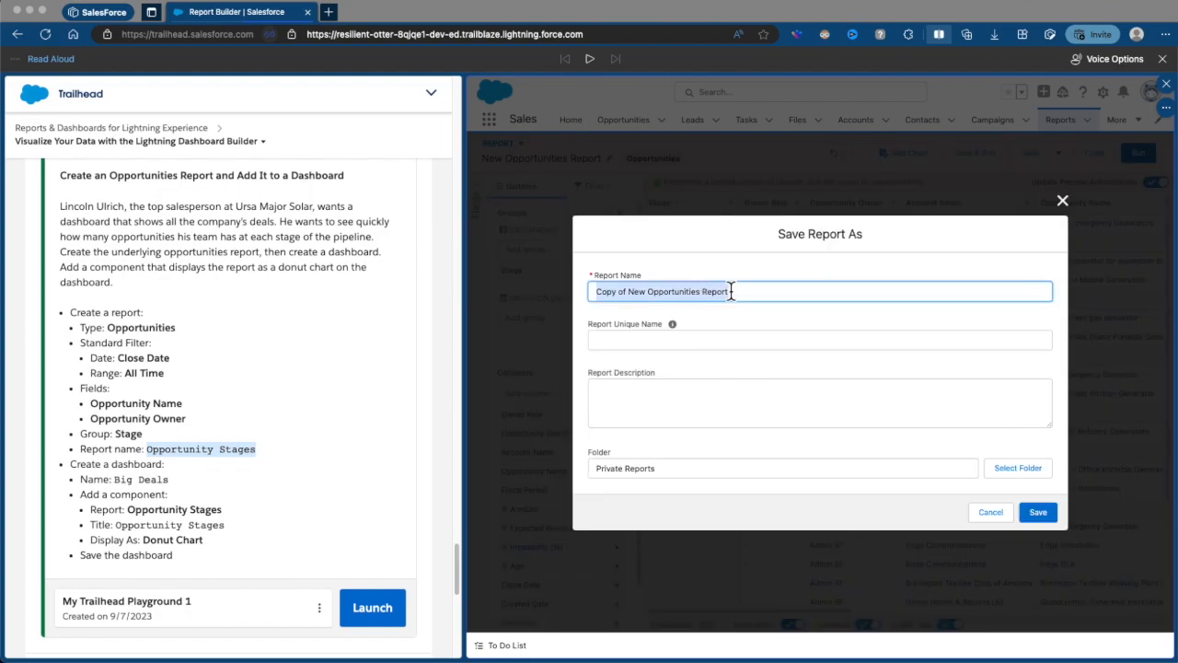
{"action": "key", "text": "BackSpace"}
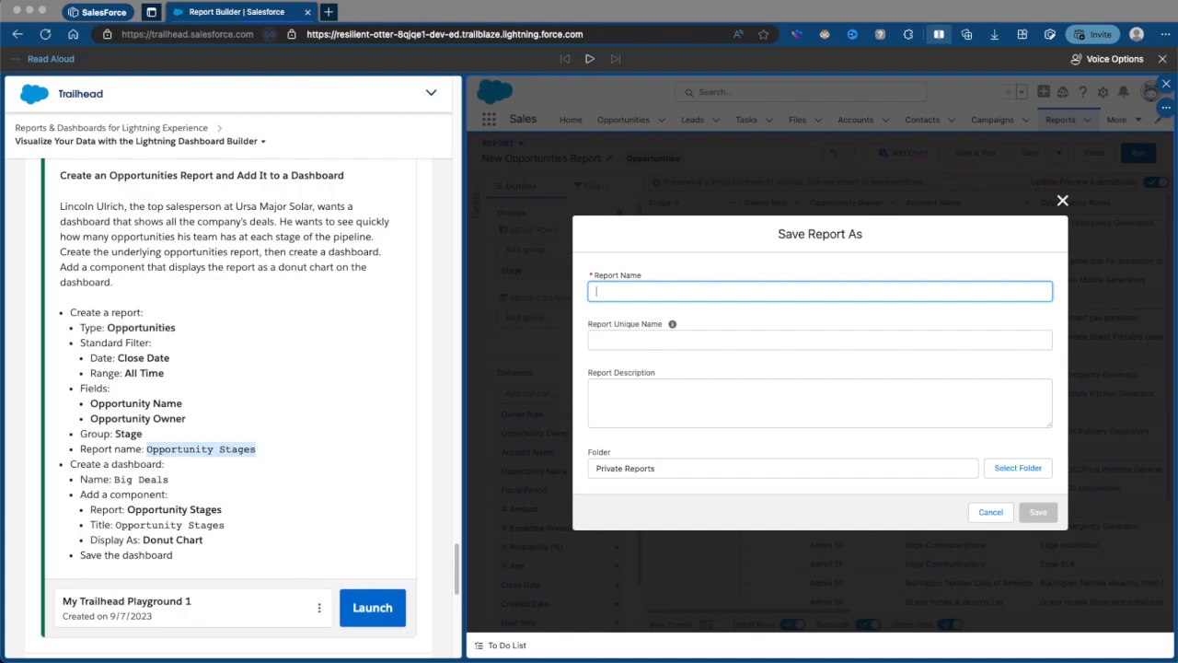
{"action": "right_click", "coordinate": [658, 291]}
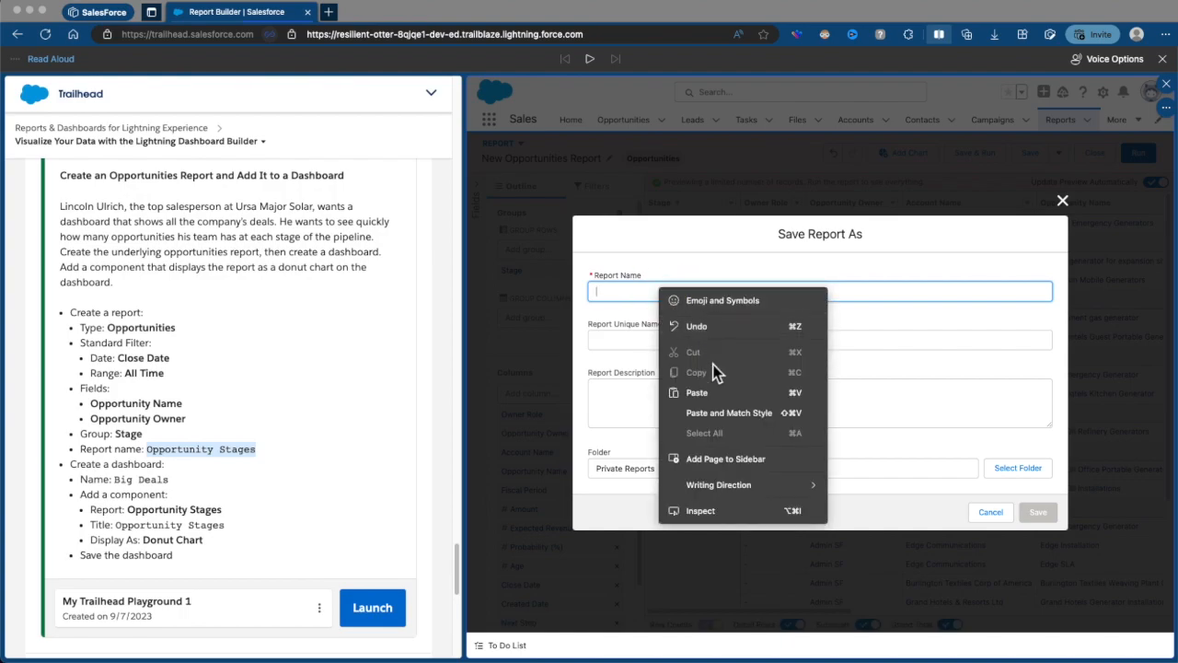
{"action": "left_click", "coordinate": [717, 391]}
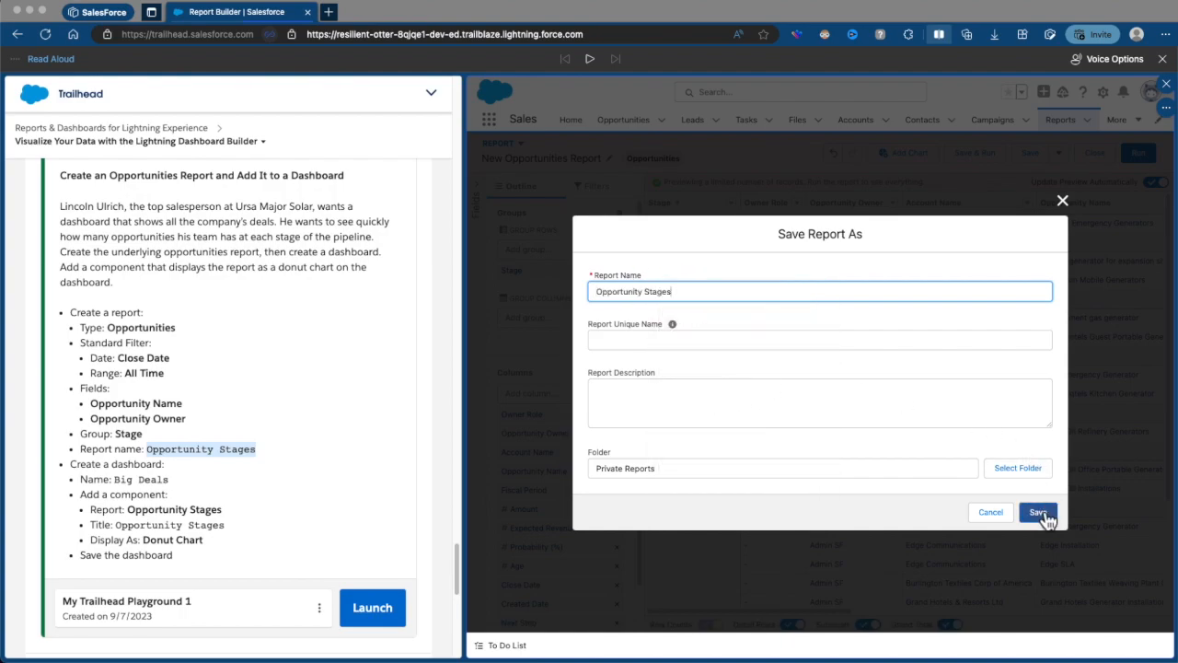
{"action": "left_click", "coordinate": [1040, 517]}
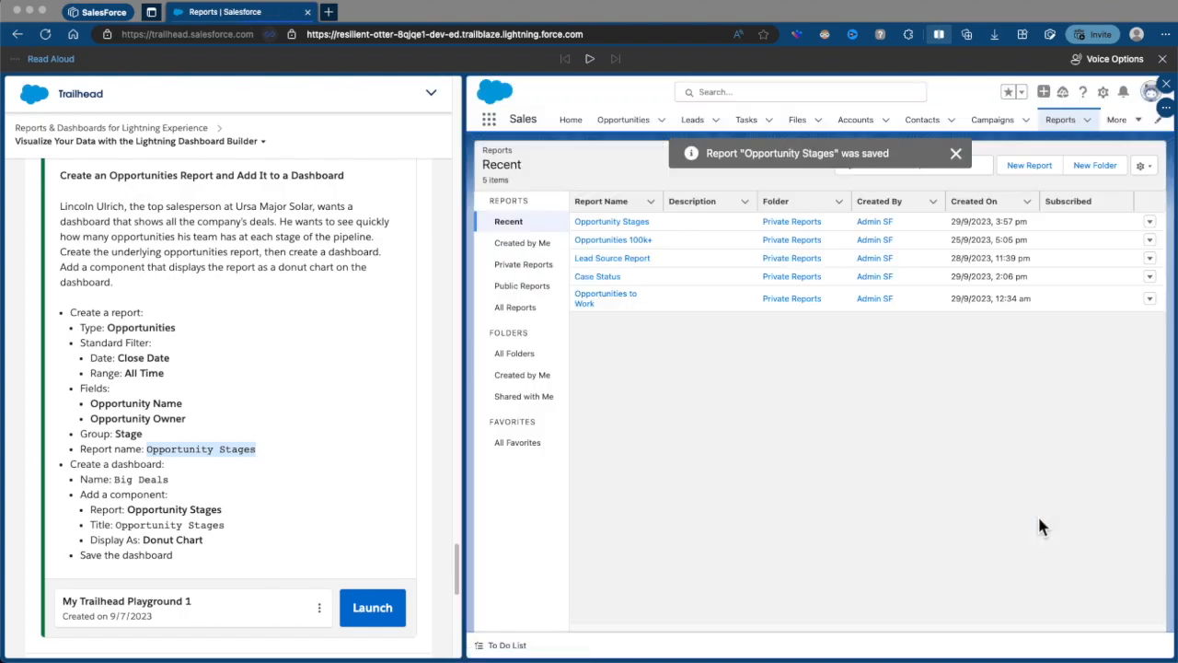
Open the Dashboards page and start a new dashboard
{"action": "left_click", "coordinate": [196, 507]}
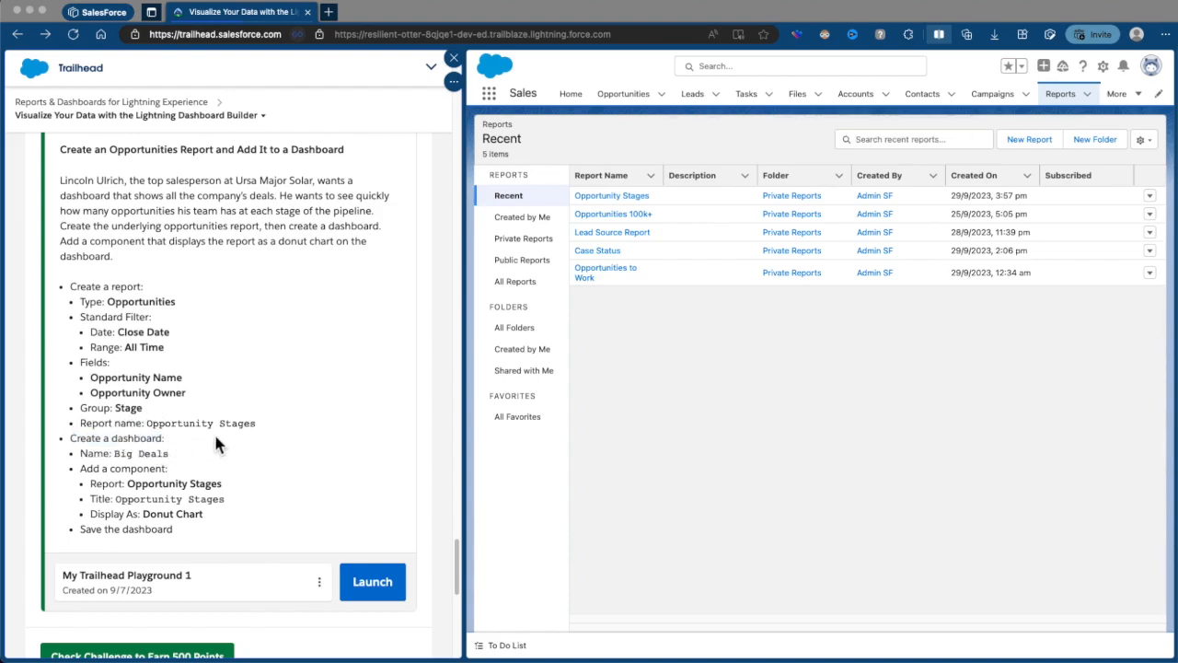
{"action": "left_click", "coordinate": [1139, 112]}
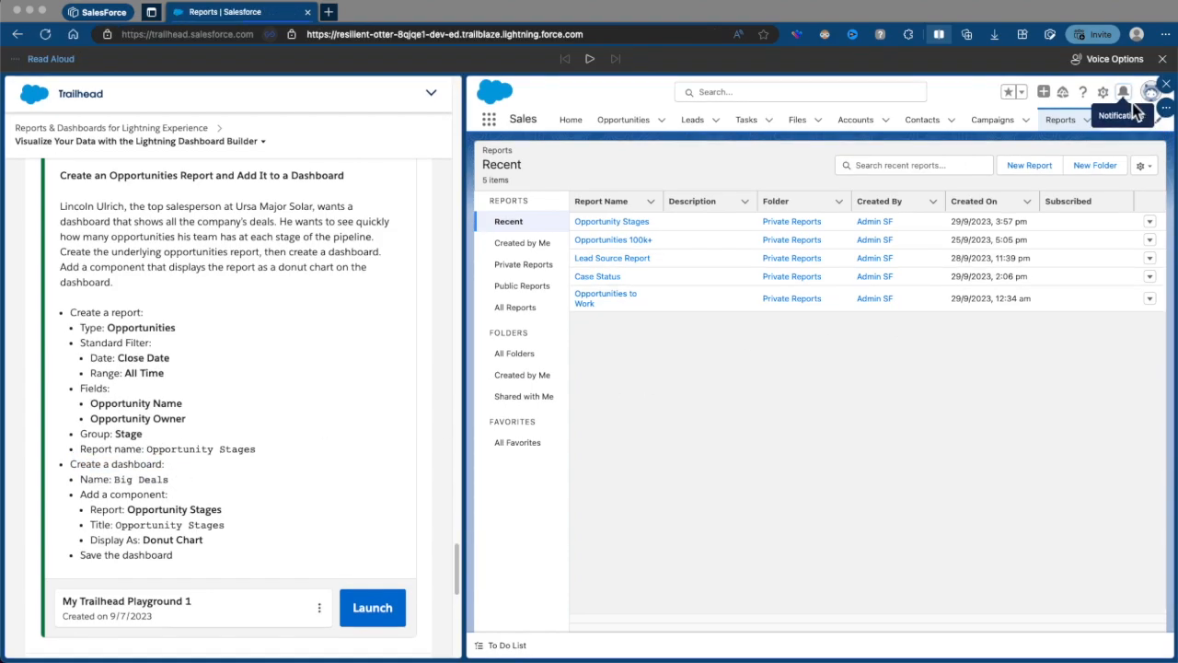
{"action": "left_click", "coordinate": [1146, 131]}
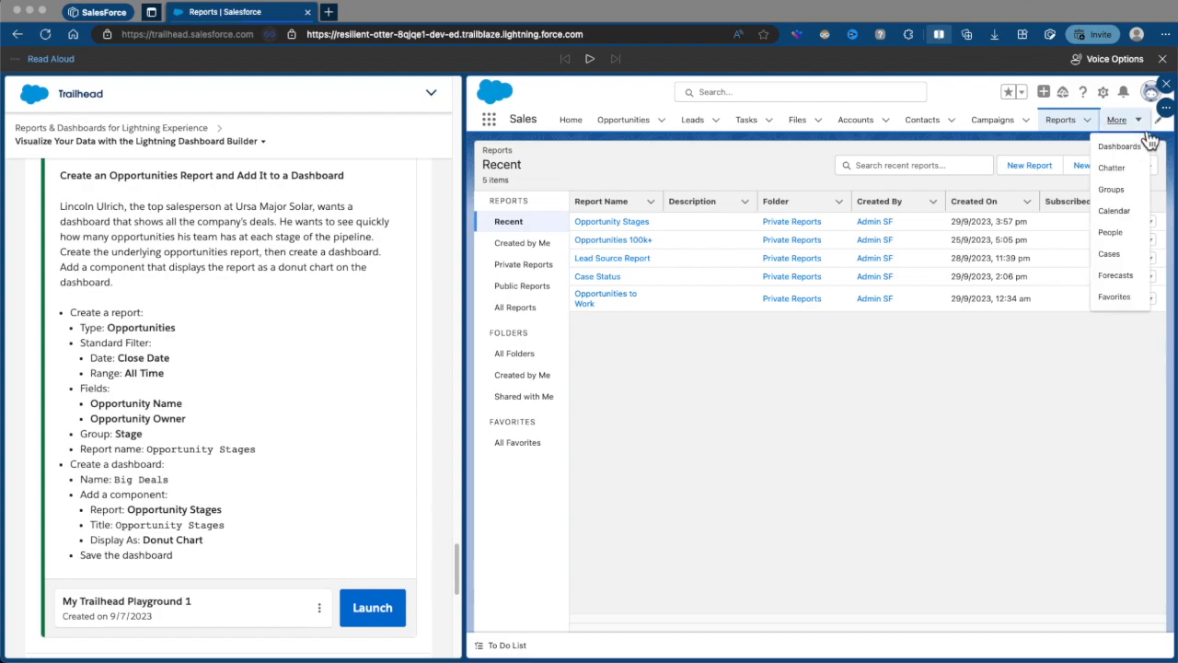
{"action": "left_click", "coordinate": [1141, 147]}
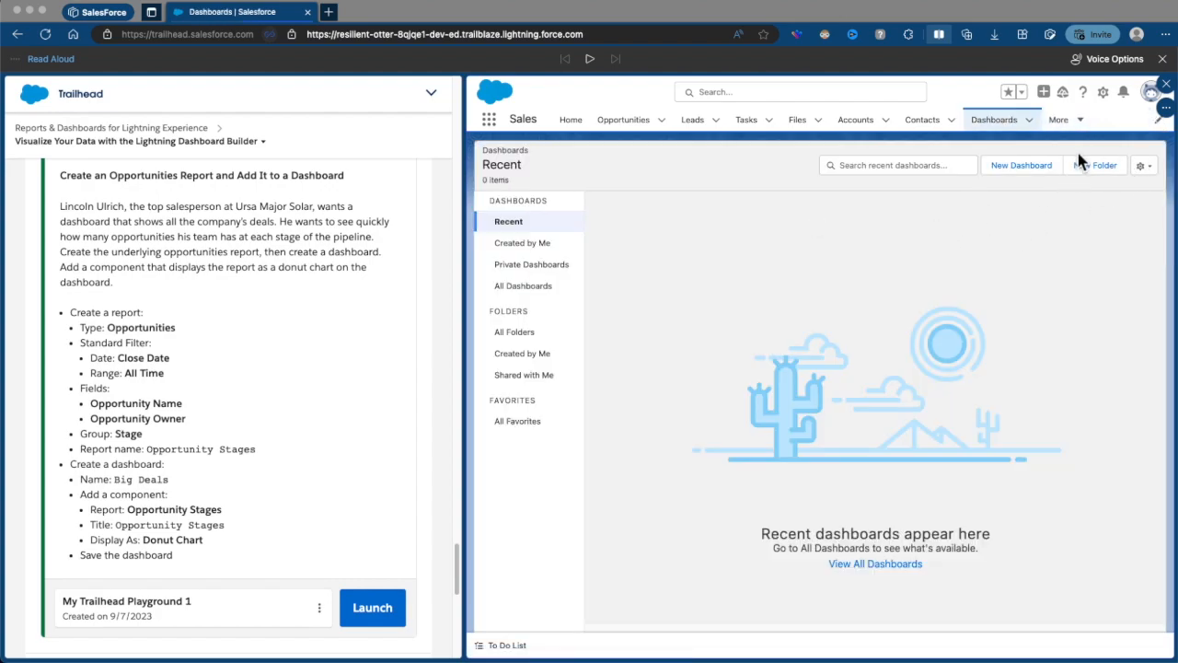
{"action": "left_click", "coordinate": [1055, 175]}
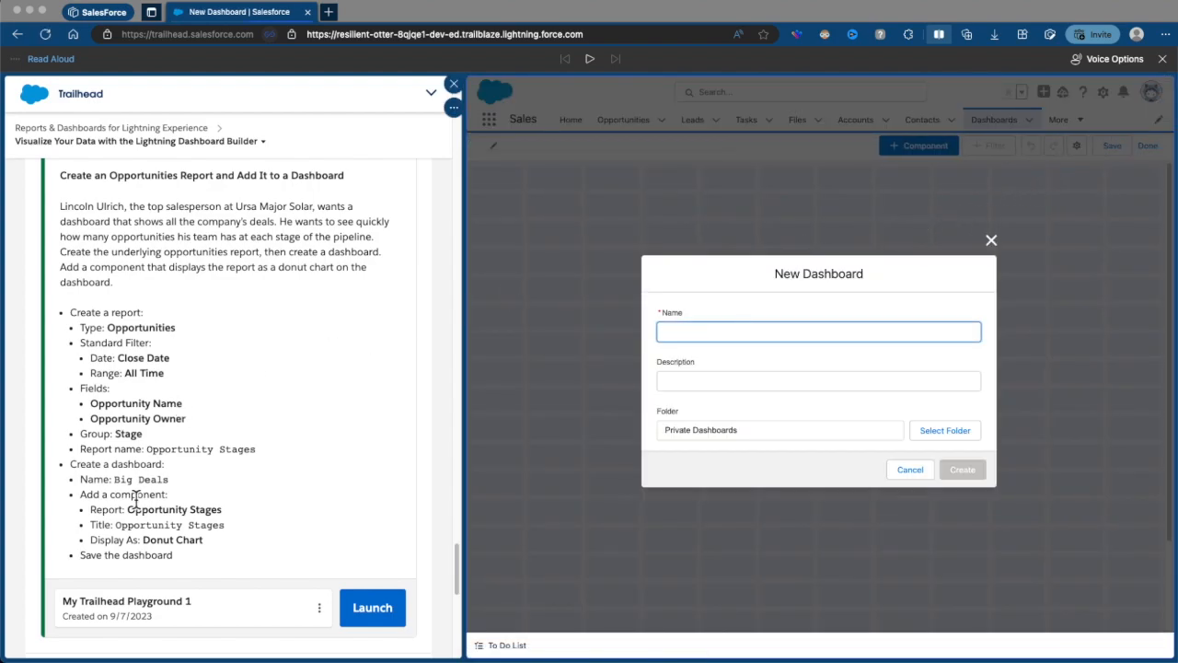
Name the dashboard Big Deals, copied from the challenge instructions, and create it in the Private Dashboards folder
{"action": "left_click_drag", "start_coordinate": [118, 482], "coordinate": [170, 460]}
{"action": "left_click", "coordinate": [119, 457]}
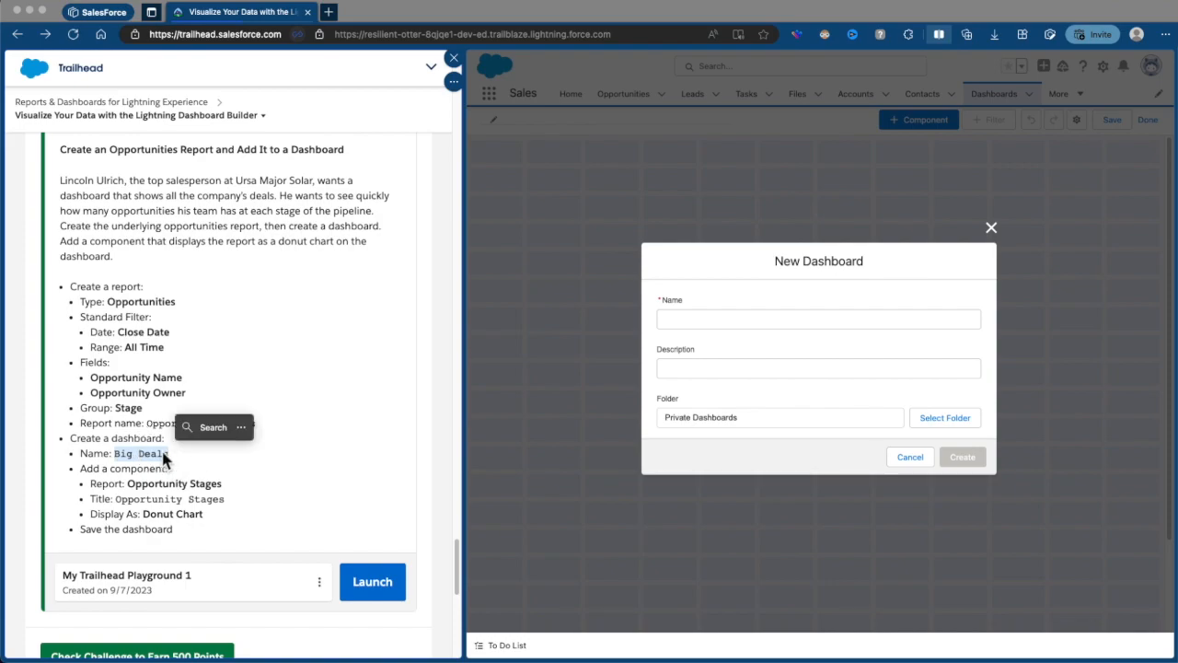
{"action": "right_click", "coordinate": [163, 453]}
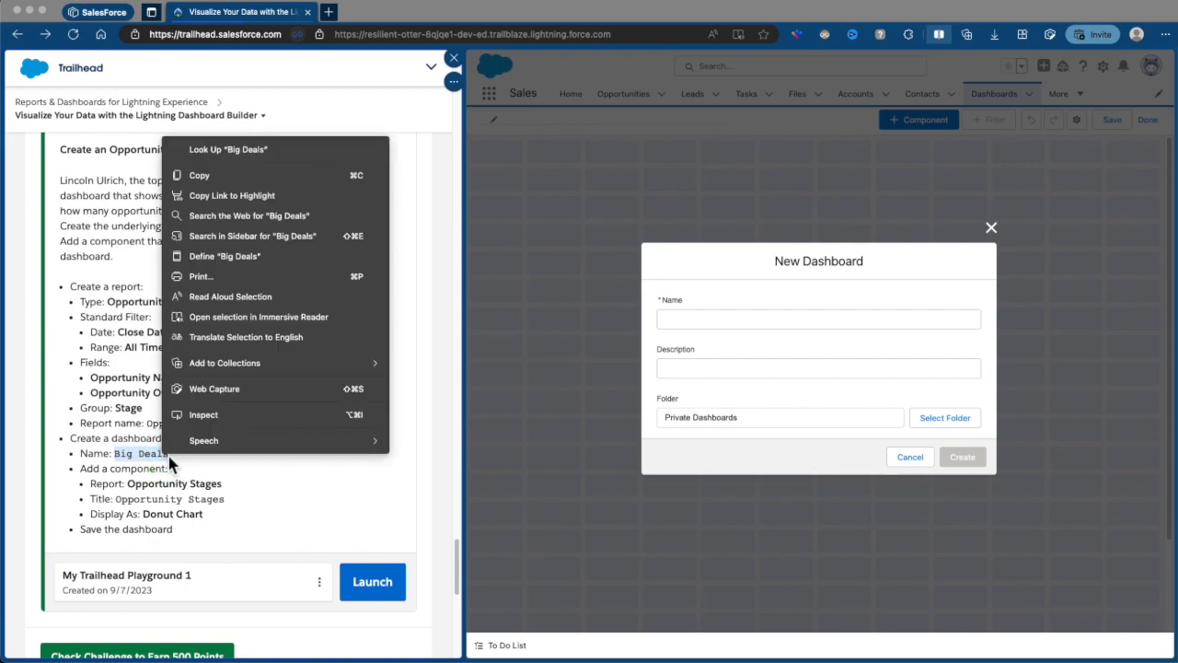
{"action": "left_click", "coordinate": [197, 175]}
{"action": "left_click", "coordinate": [726, 318]}
{"action": "right_click", "coordinate": [715, 330]}
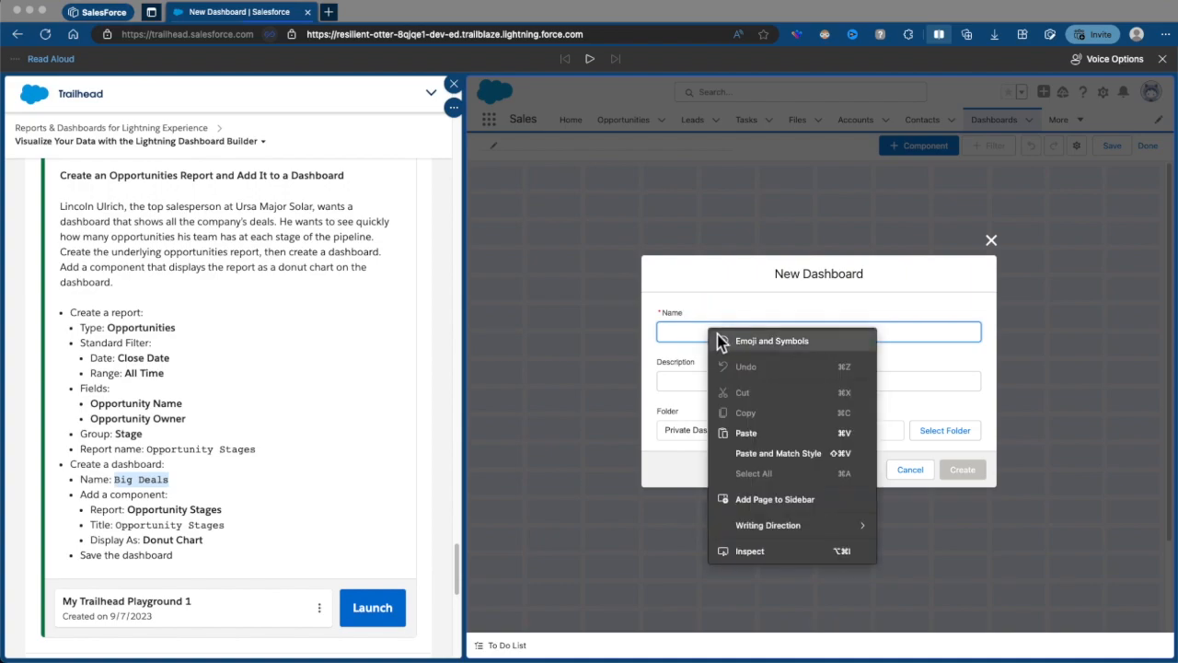
{"action": "left_click", "coordinate": [760, 432]}
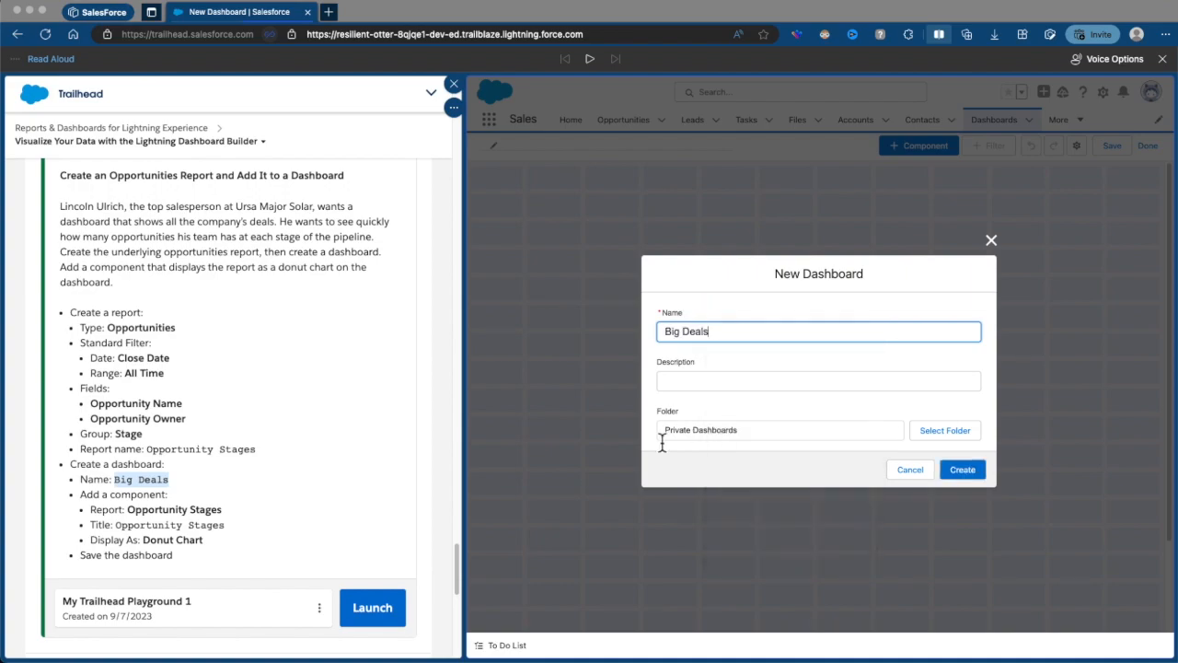
{"action": "left_click", "coordinate": [284, 466]}
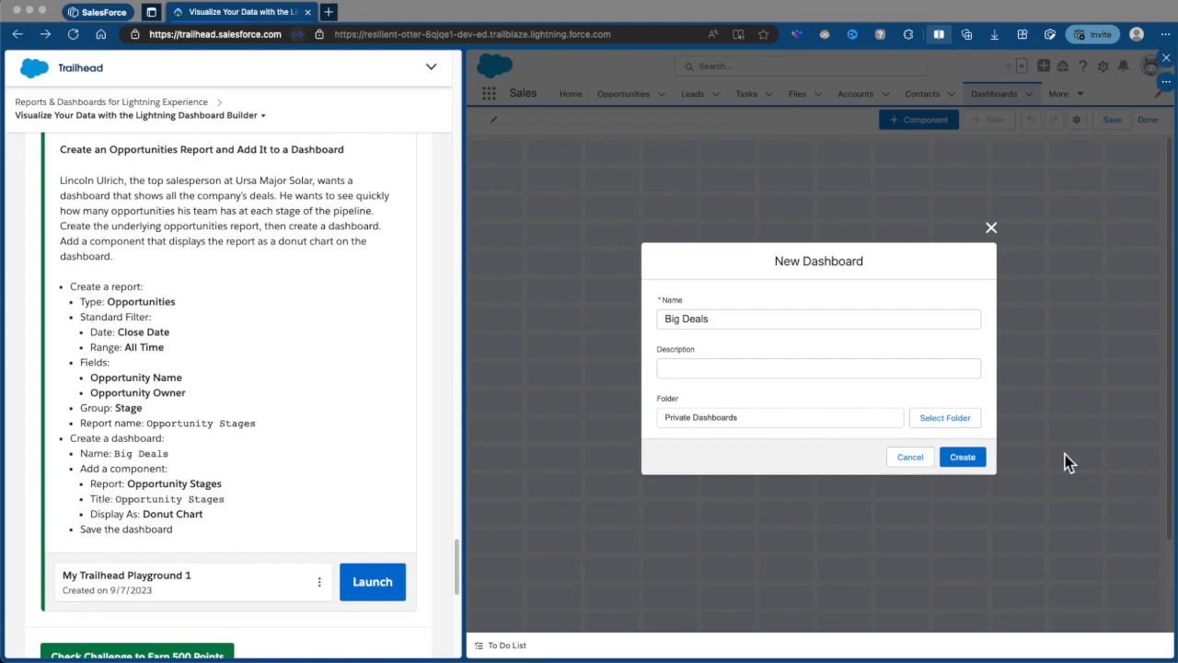
{"action": "left_click", "coordinate": [987, 468]}
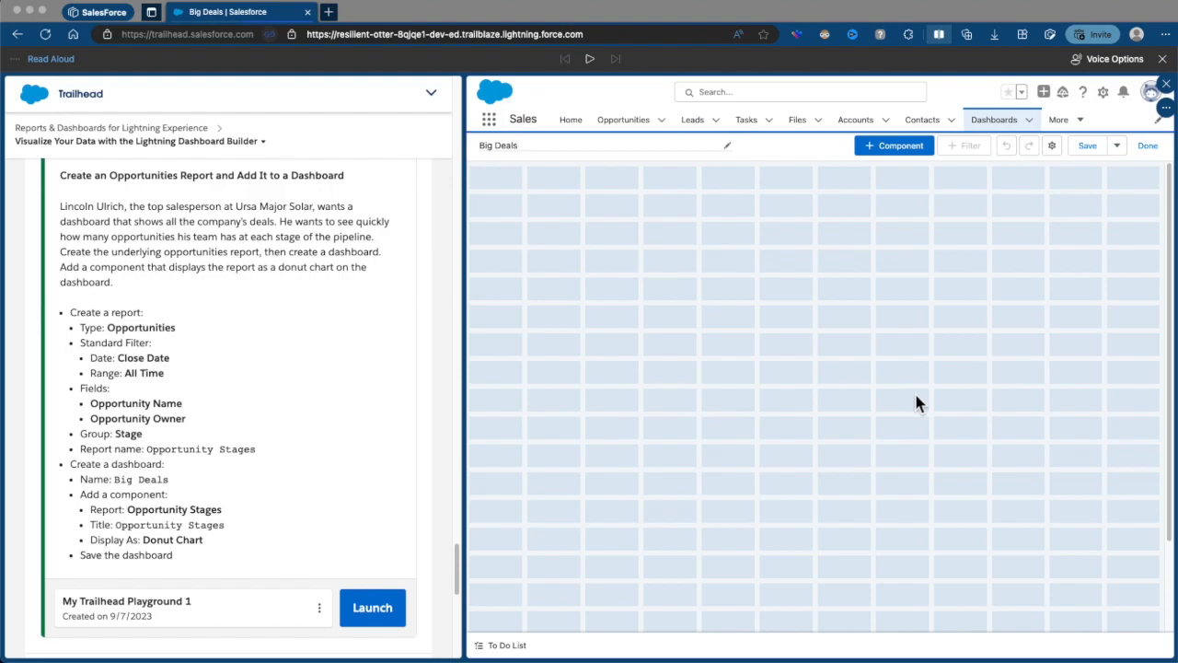
Start a new dashboard component based on the Opportunity Stages report
{"action": "left_click", "coordinate": [911, 159]}
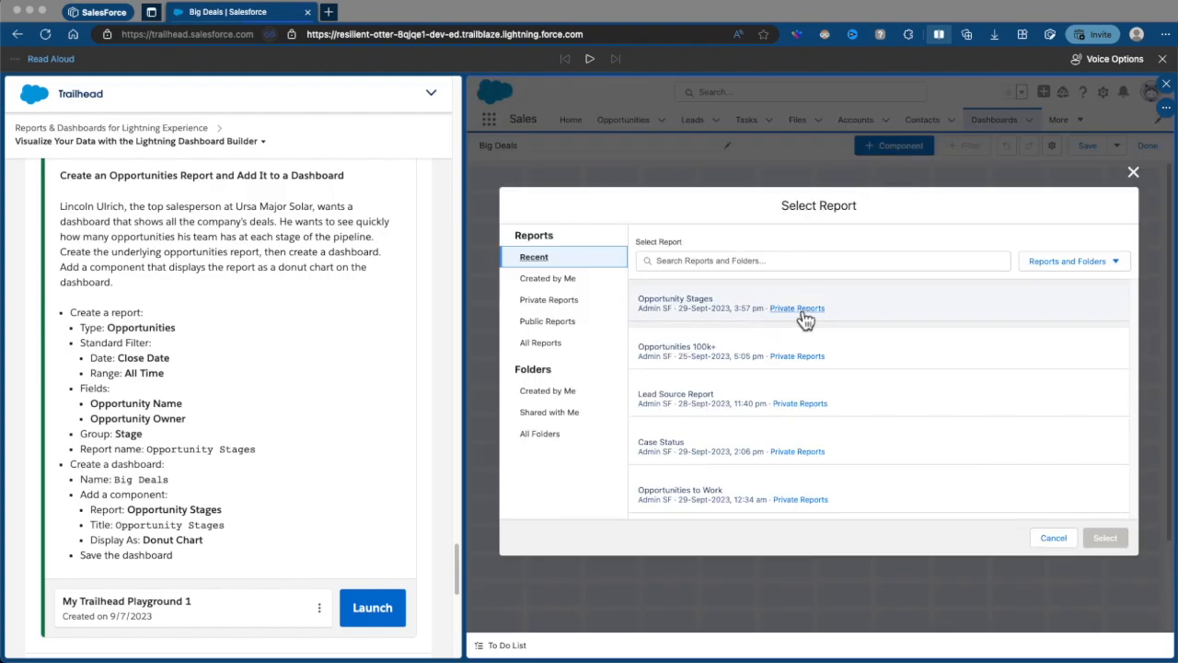
{"action": "left_click", "coordinate": [844, 300]}
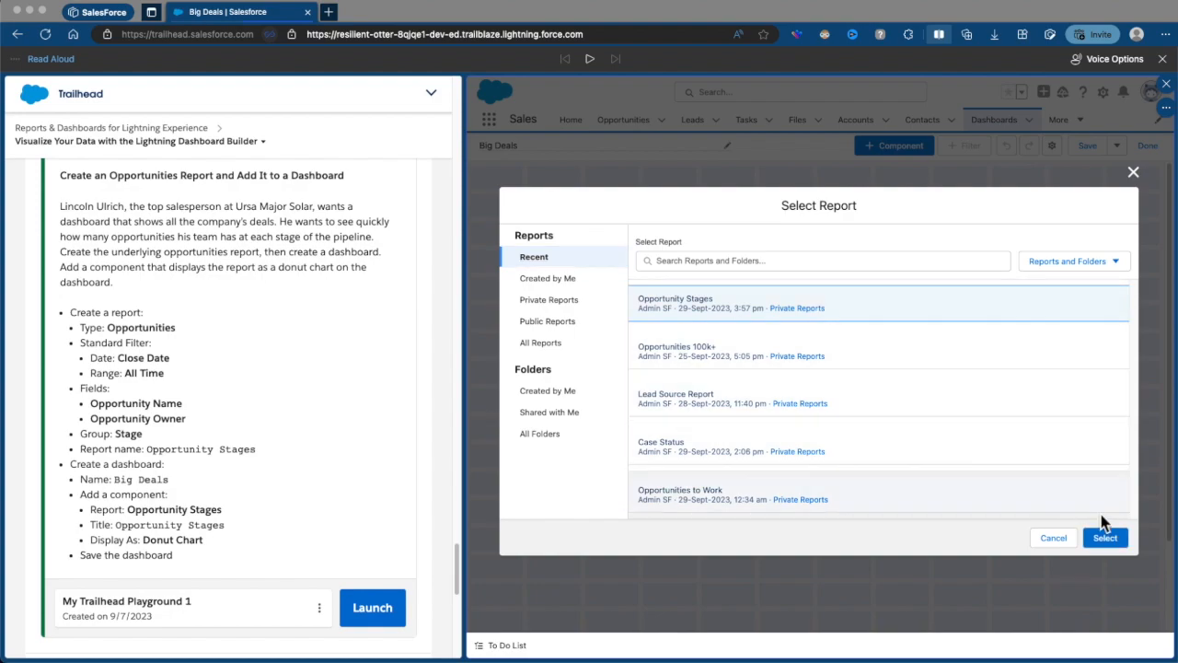
{"action": "left_click", "coordinate": [1117, 545]}
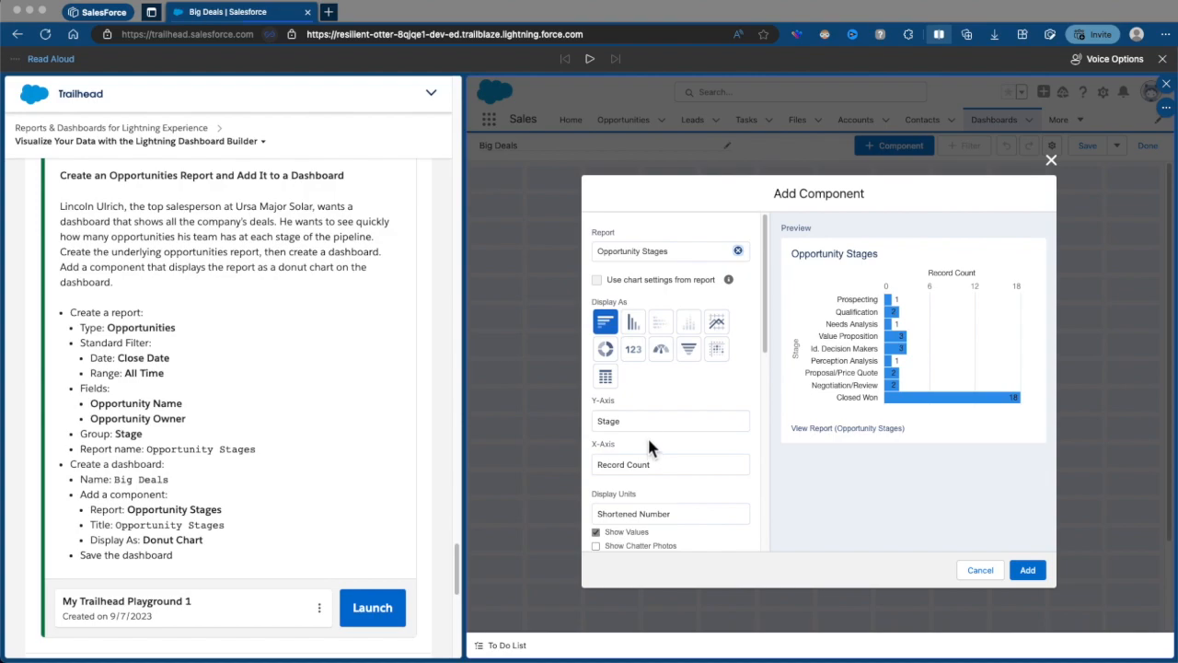
Display the component as a donut chart and check its report and title against the challenge instructions
{"action": "scroll", "coordinate": [659, 440], "scroll_direction": "down", "scroll_amount": 3}
{"action": "scroll", "coordinate": [659, 443], "scroll_direction": "down", "scroll_amount": 1}
{"action": "scroll", "coordinate": [659, 444], "scroll_direction": "up", "scroll_amount": 5}
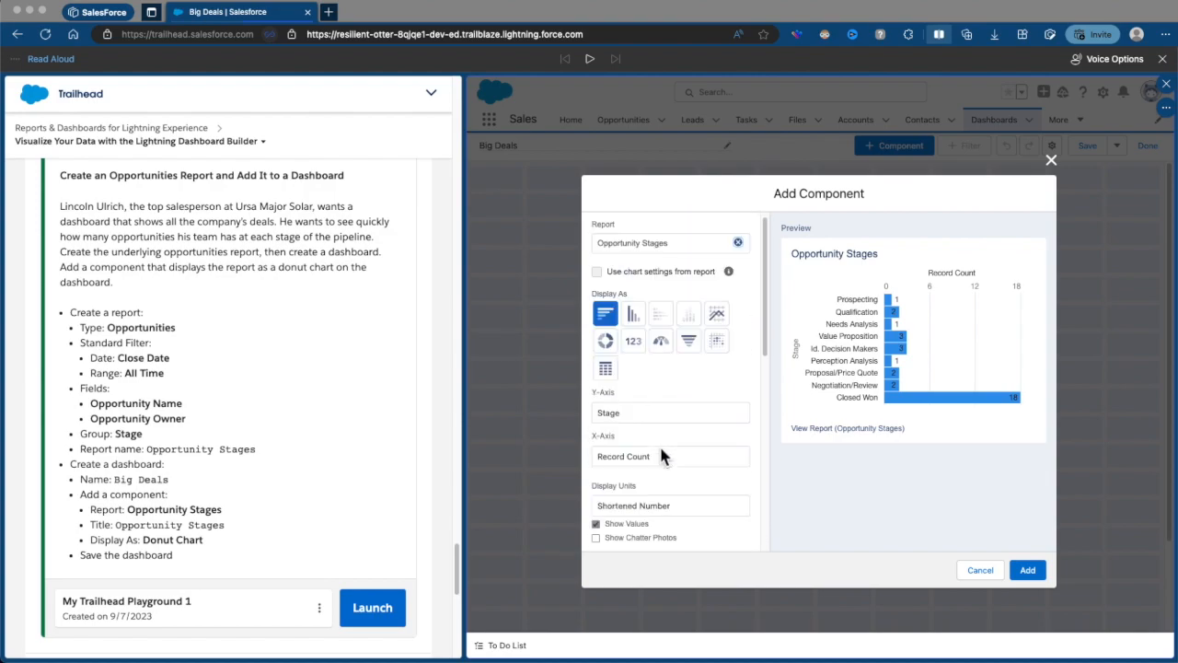
{"action": "scroll", "coordinate": [659, 444], "scroll_direction": "up", "scroll_amount": 1}
{"action": "left_click", "coordinate": [677, 264]}
{"action": "double_click", "coordinate": [659, 255]}
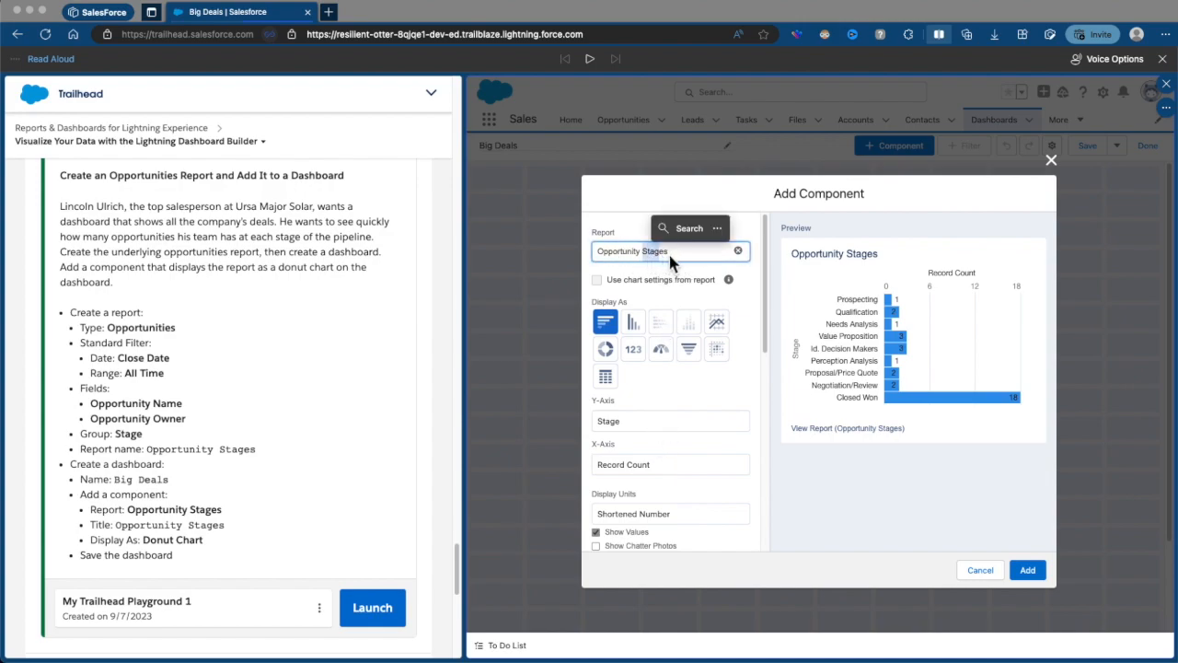
{"action": "left_click", "coordinate": [673, 252]}
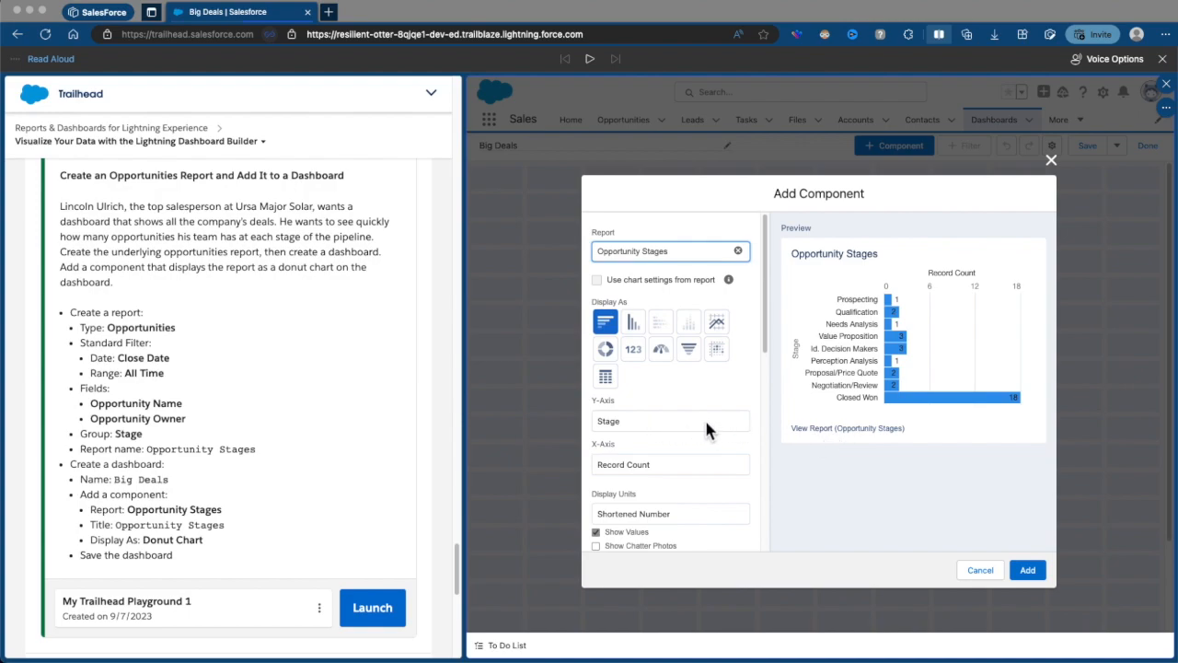
{"action": "left_click", "coordinate": [606, 352]}
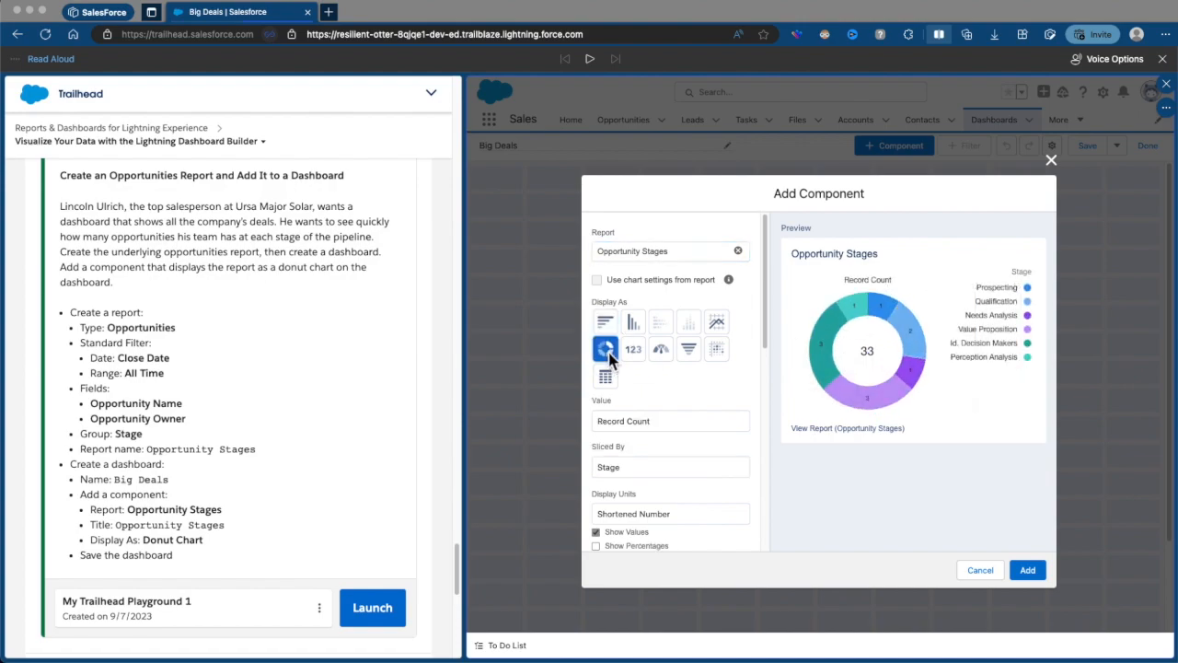
{"action": "scroll", "coordinate": [677, 396], "scroll_direction": "down", "scroll_amount": 3}
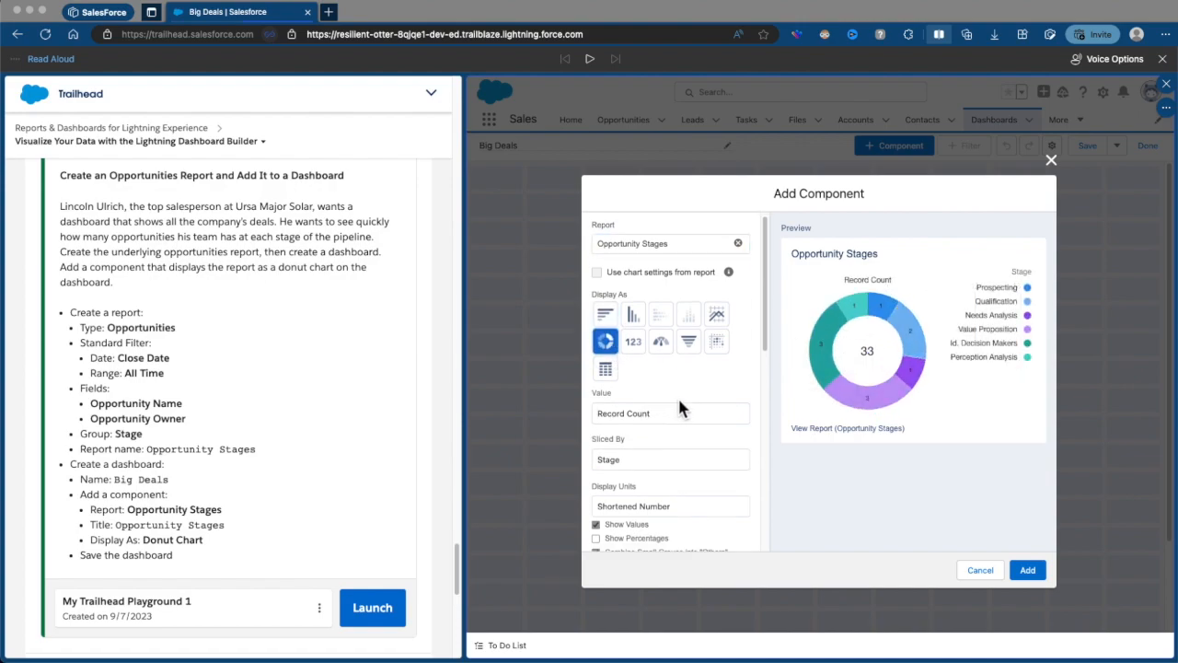
{"action": "left_click", "coordinate": [769, 366]}
{"action": "left_click_drag", "start_coordinate": [768, 367], "coordinate": [751, 508]}
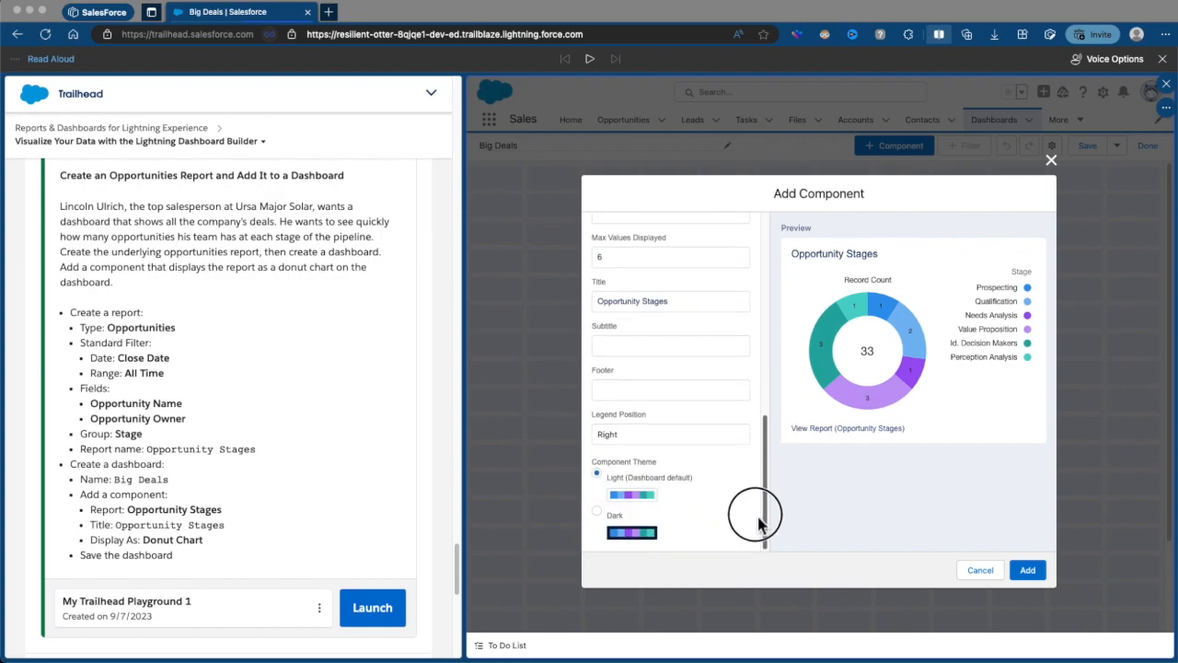
Add the configured donut chart component to the Big Deals dashboard and save the dashboard
{"action": "left_click", "coordinate": [1027, 570]}
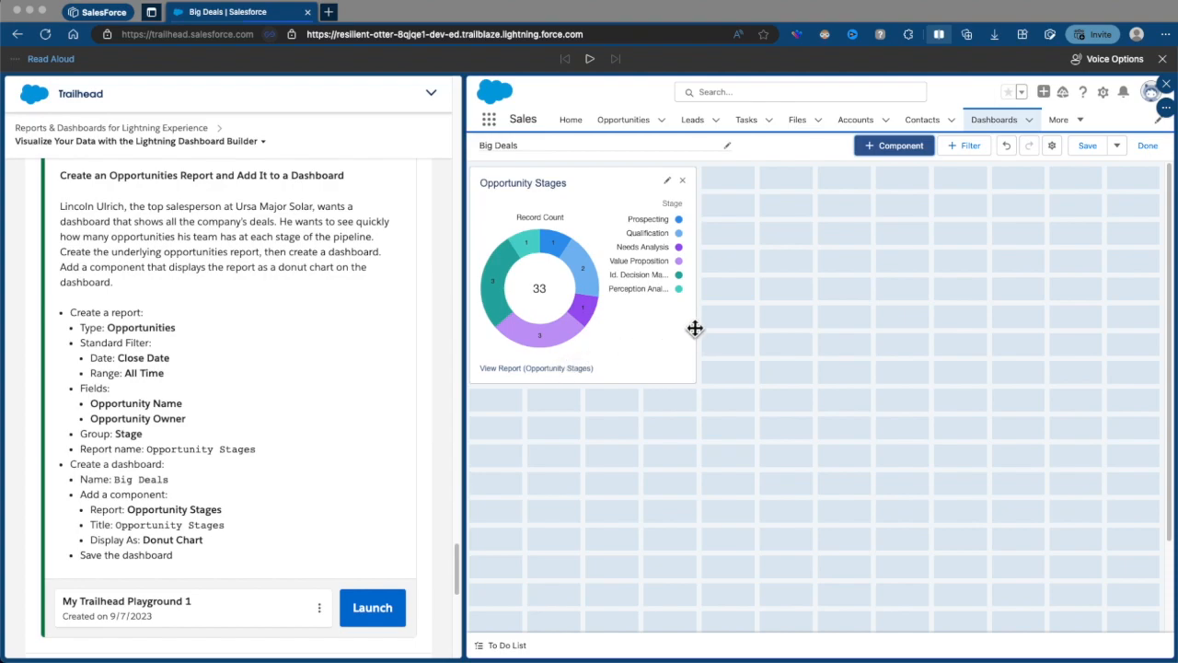
{"action": "left_click", "coordinate": [786, 320]}
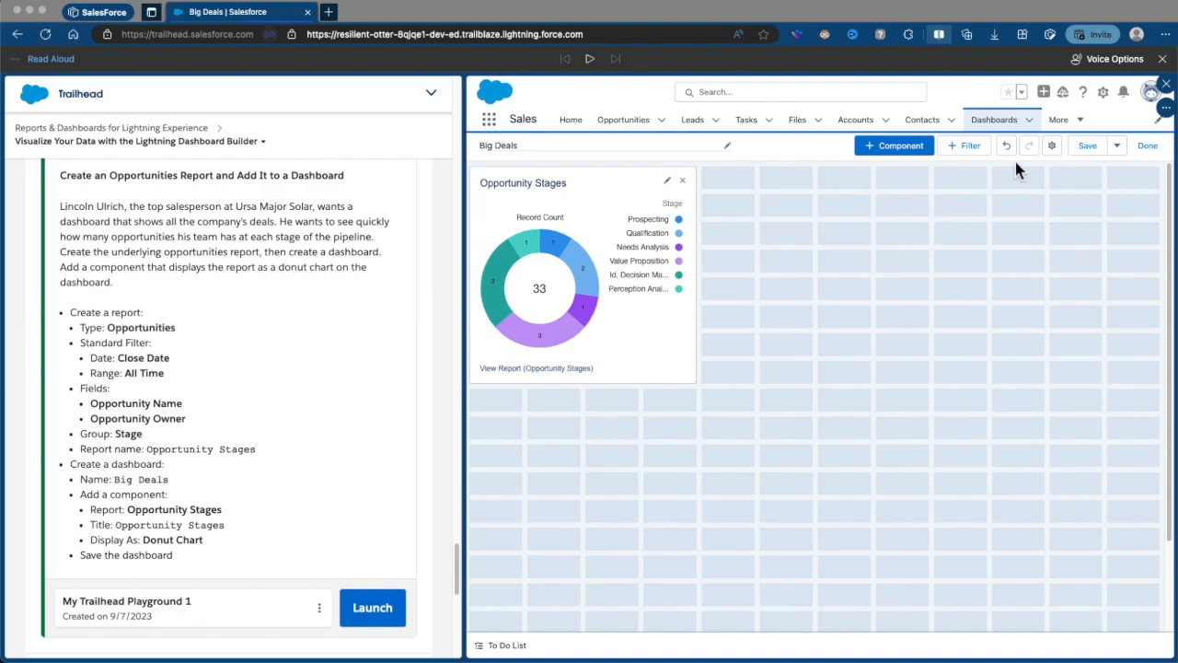
{"action": "left_click", "coordinate": [1085, 155]}
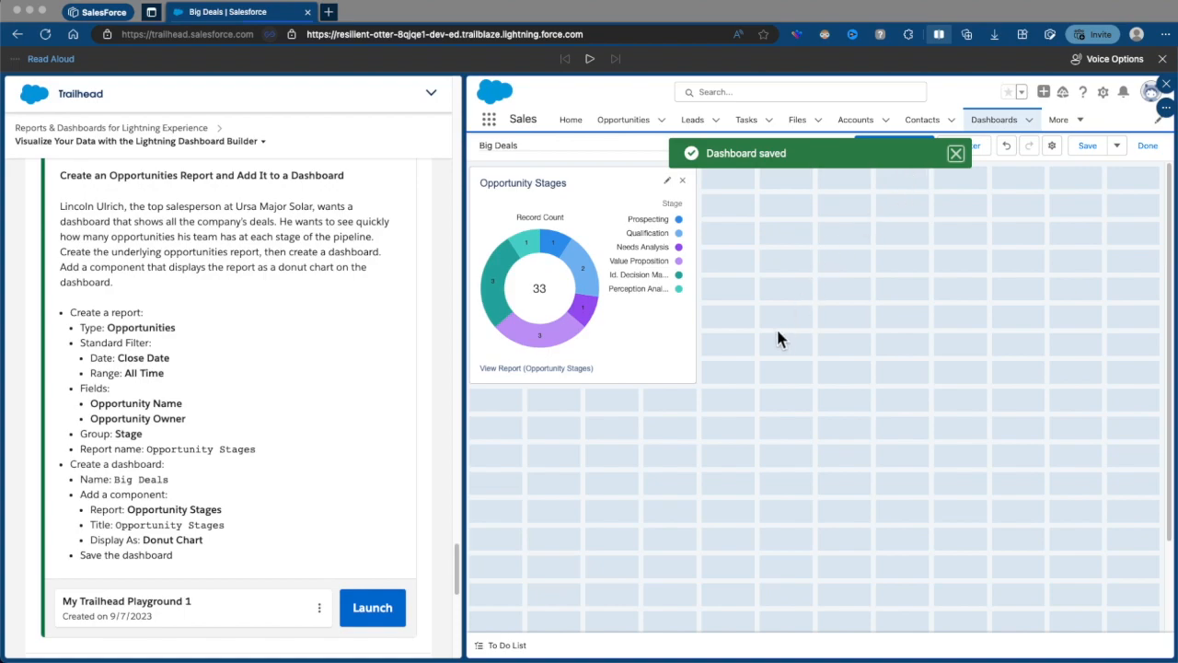
Submit the Trailhead challenge for checking to earn the 500 points
{"action": "left_click", "coordinate": [323, 495]}
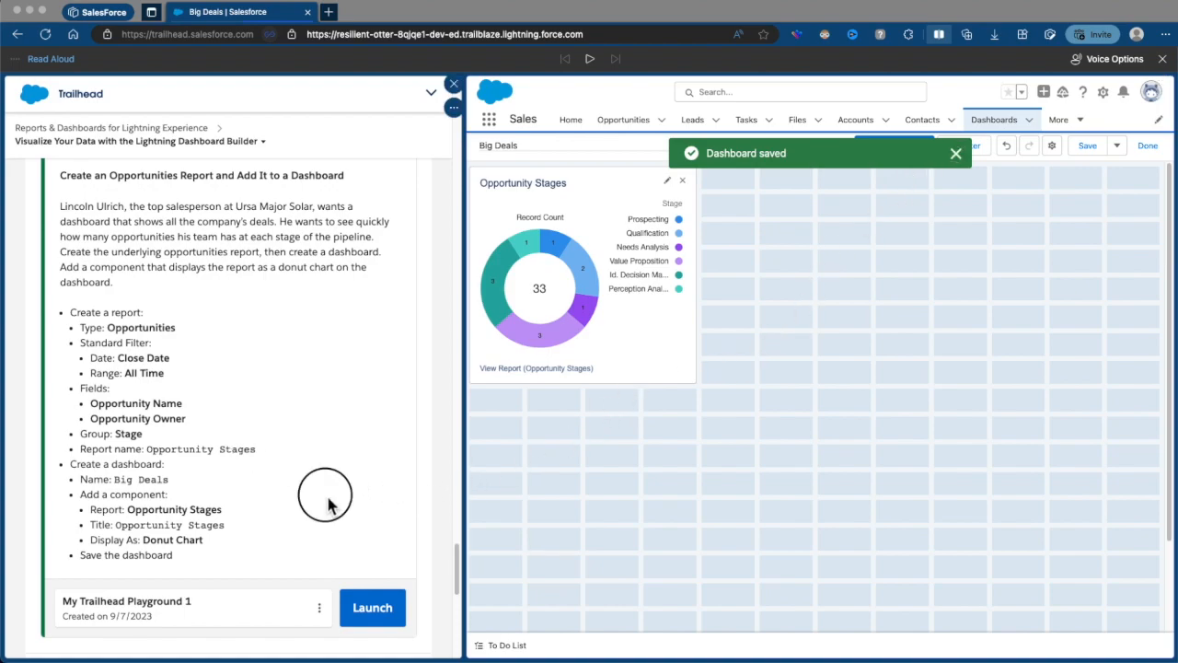
{"action": "scroll", "coordinate": [276, 598], "scroll_direction": "down", "scroll_amount": 2}
{"action": "scroll", "coordinate": [273, 602], "scroll_direction": "down", "scroll_amount": 1}
{"action": "left_click", "coordinate": [184, 508]}
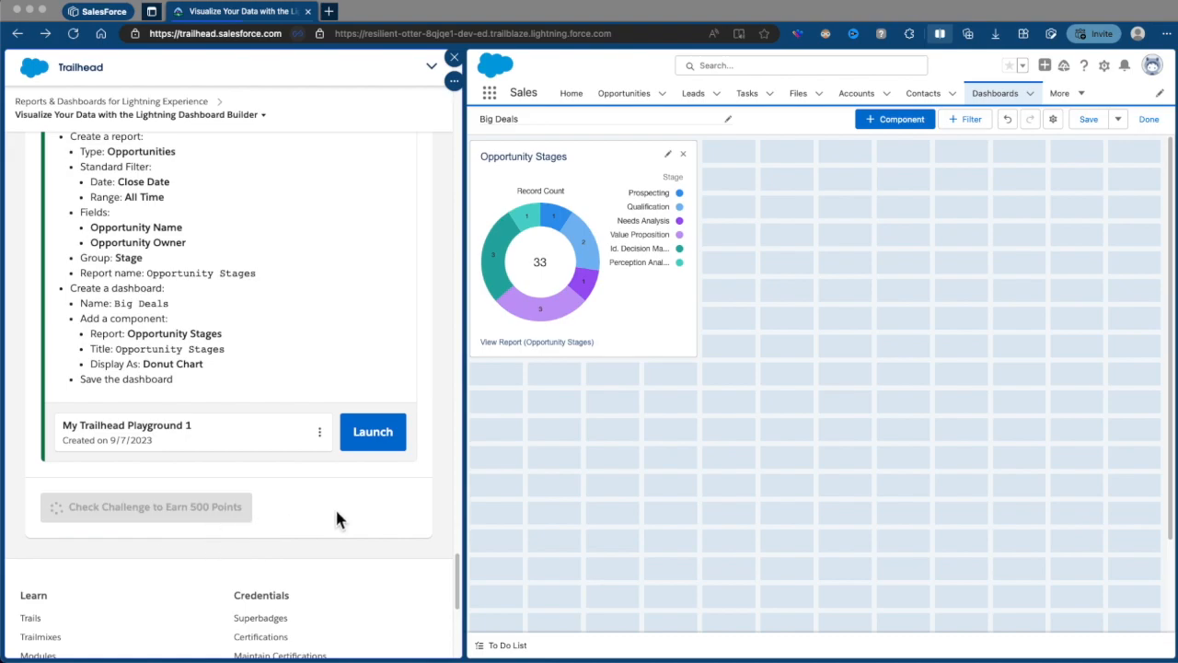